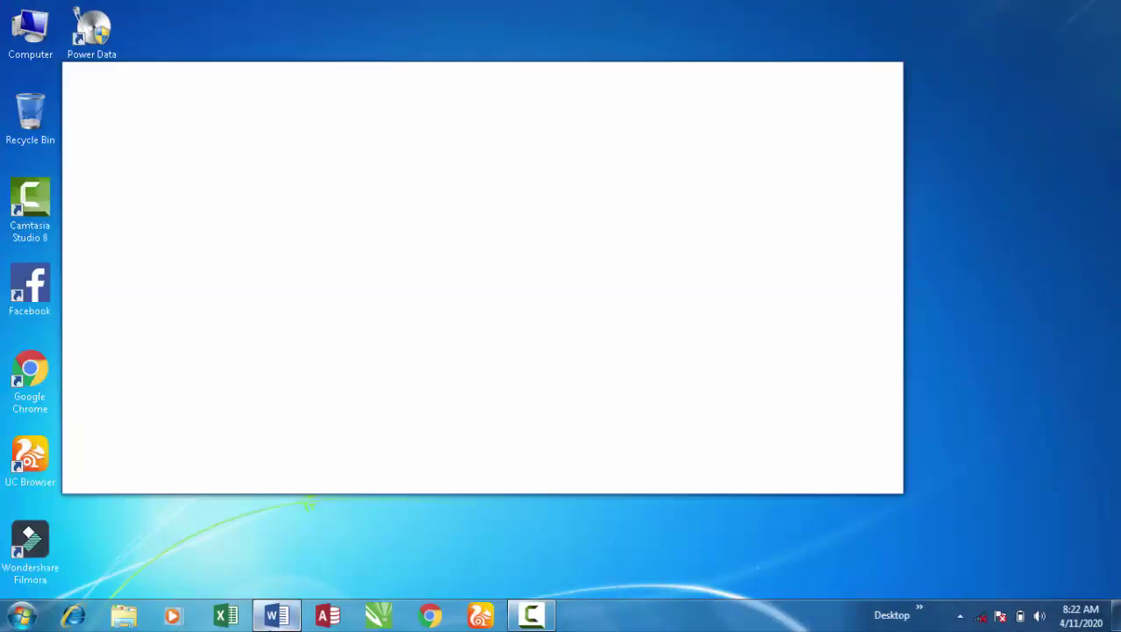
Step: Maximize Word, check the Layout Breaks list, and generate sample text with =rand()
left_click(854, 76)
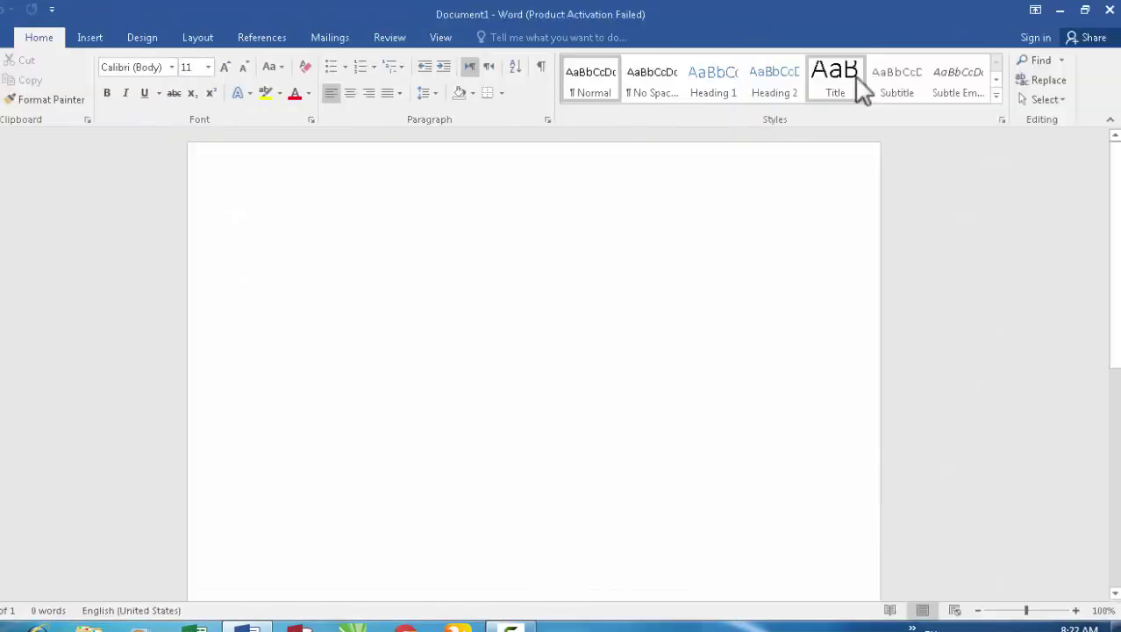
left_click(204, 37)
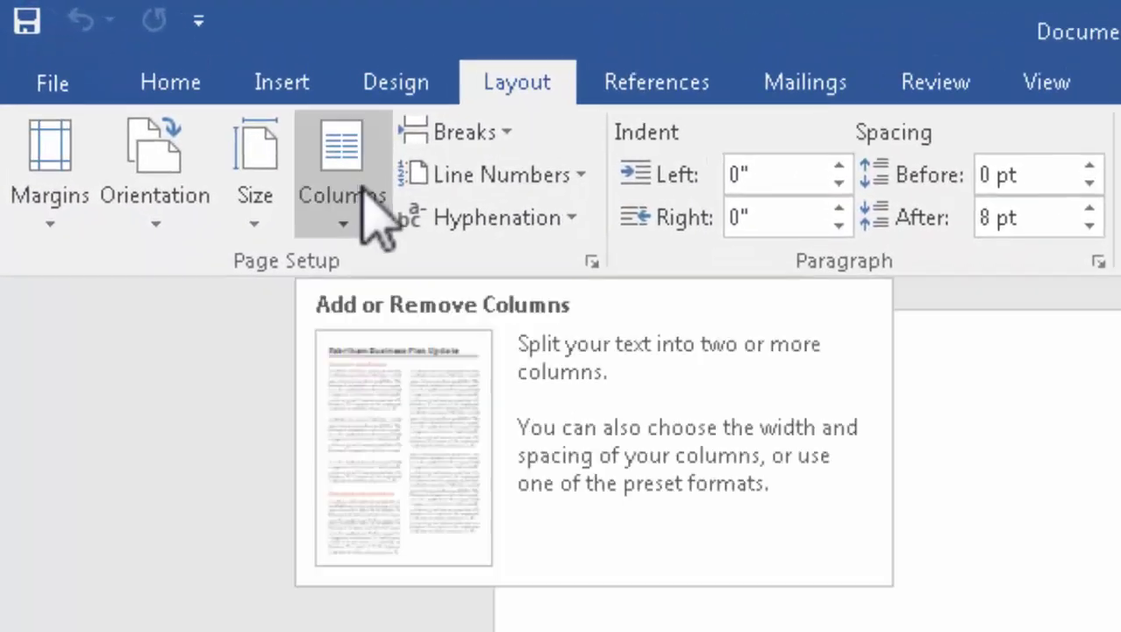
left_click(475, 114)
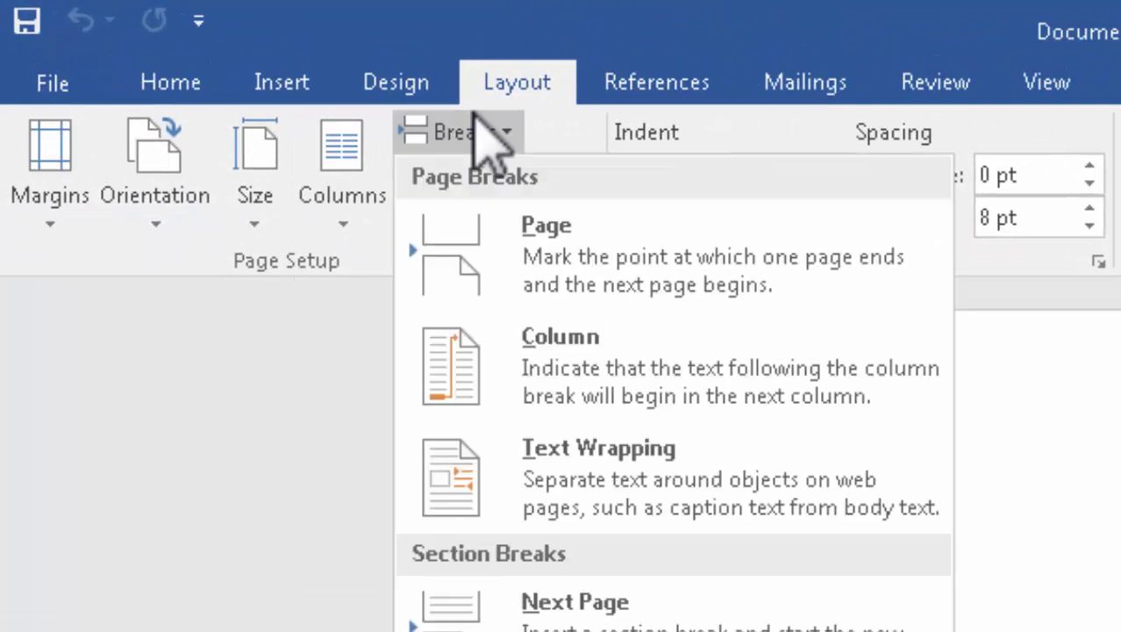
key("Escape")
type("=r")
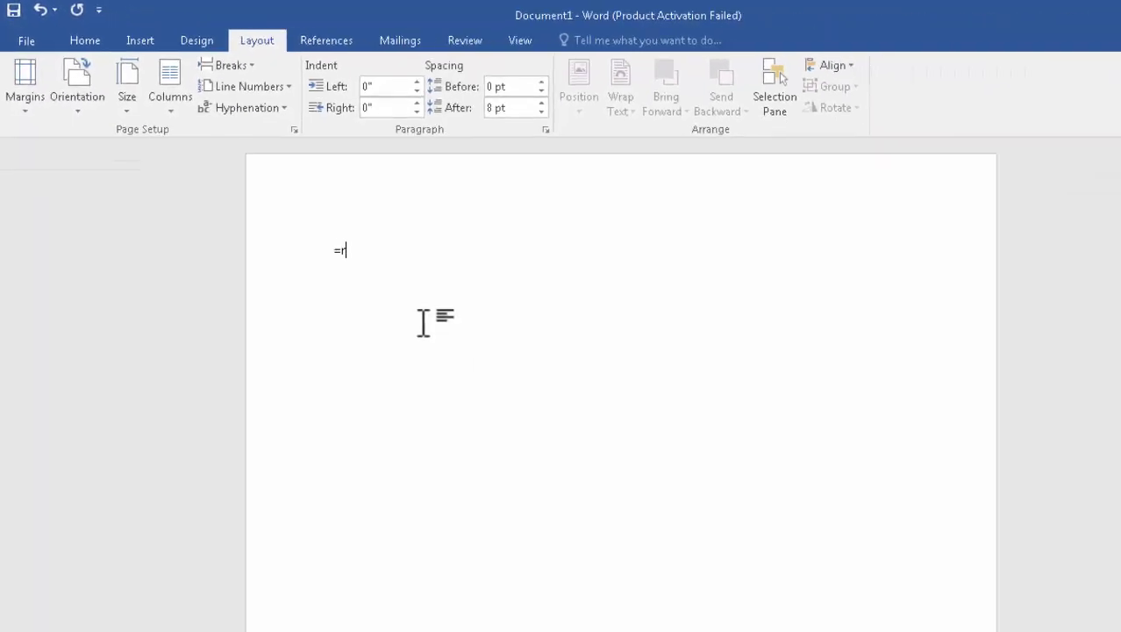
type("and()")
key("Return")
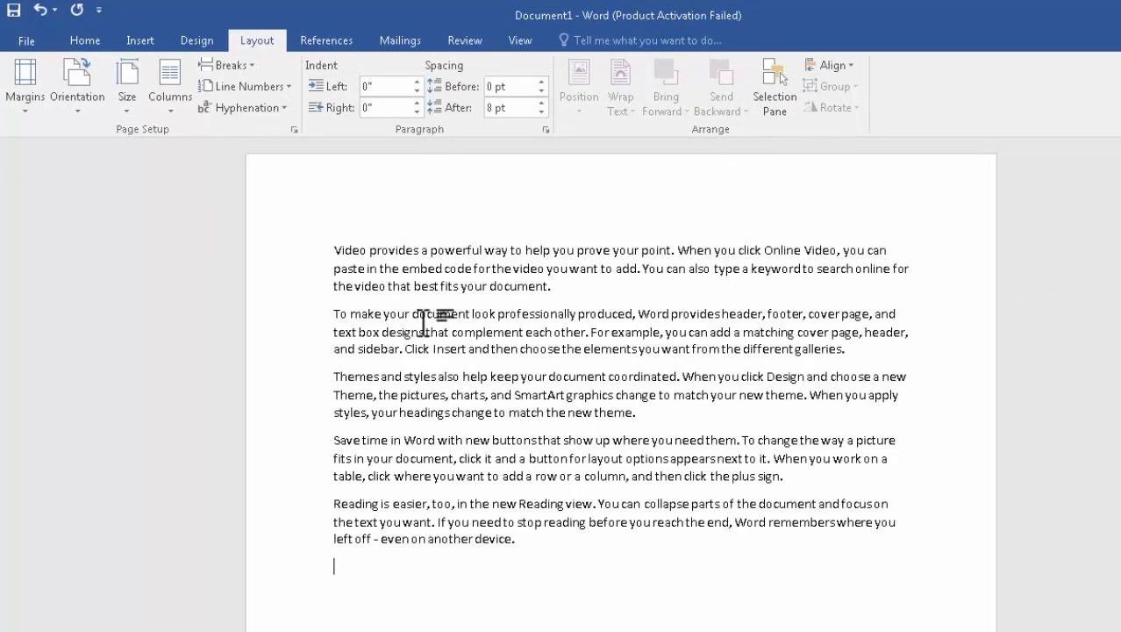
Step: Insert a page break after the first sample paragraph
left_click(228, 66)
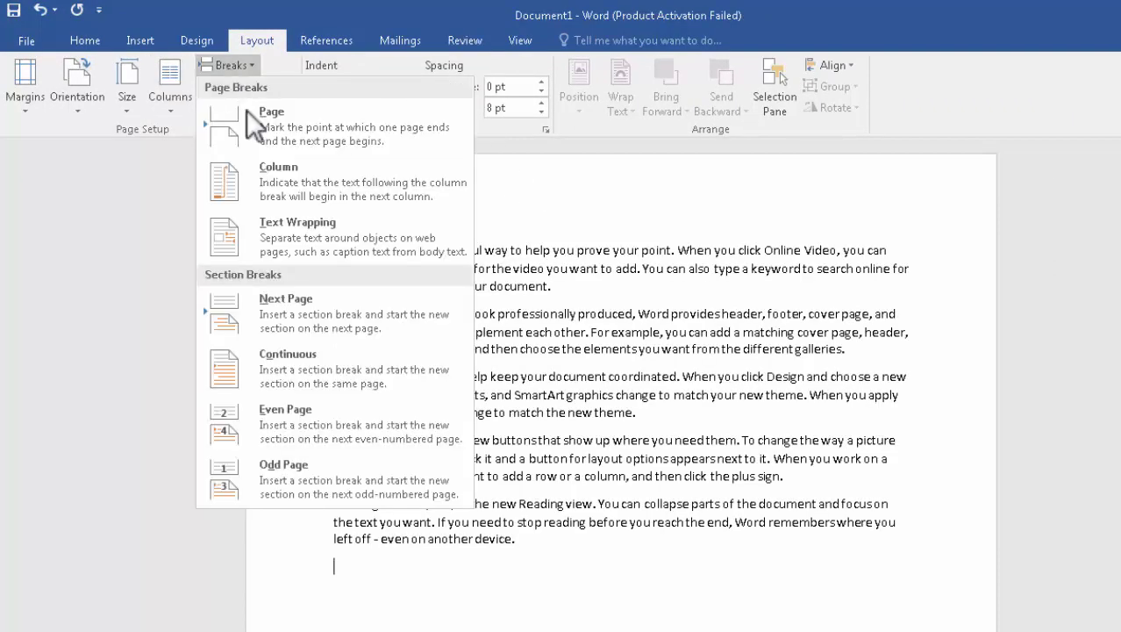
left_click(557, 286)
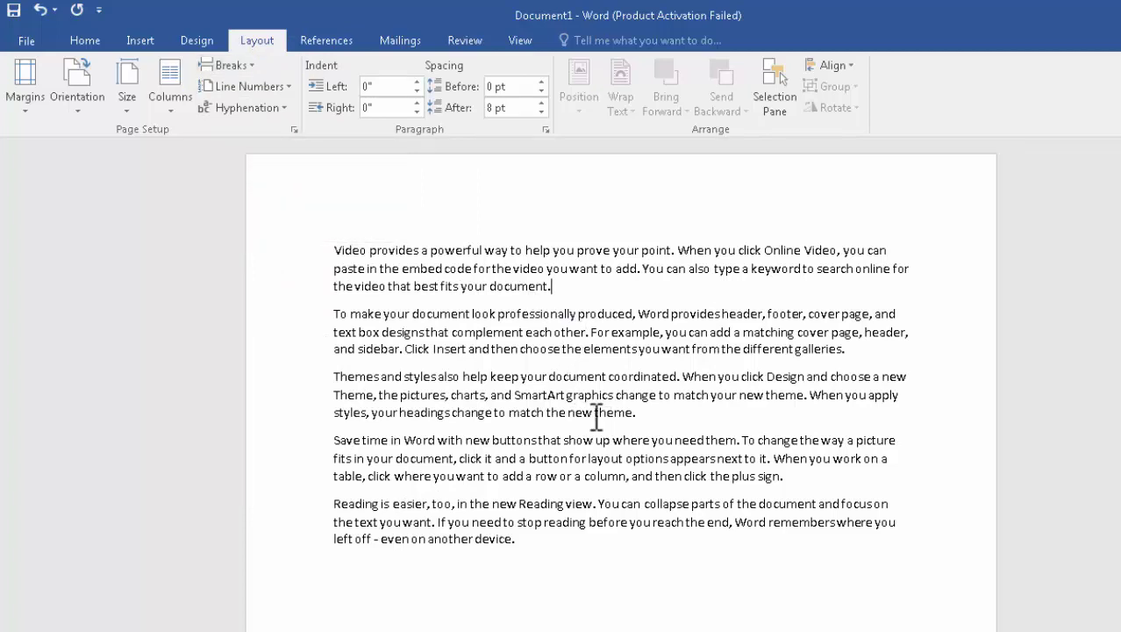
left_click(221, 61)
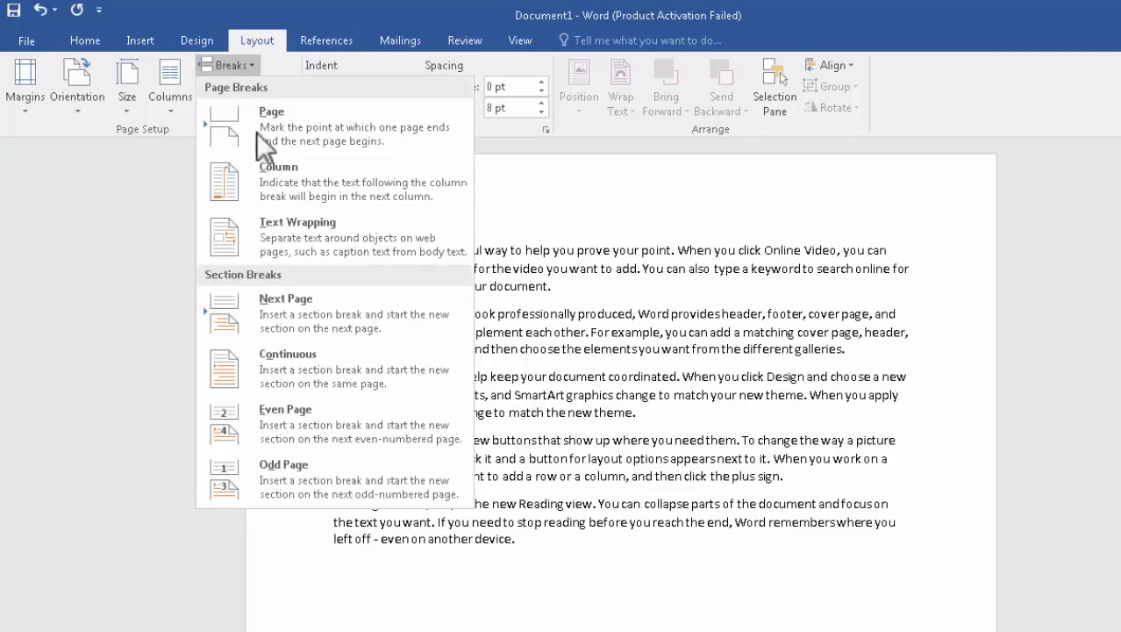
left_click(266, 137)
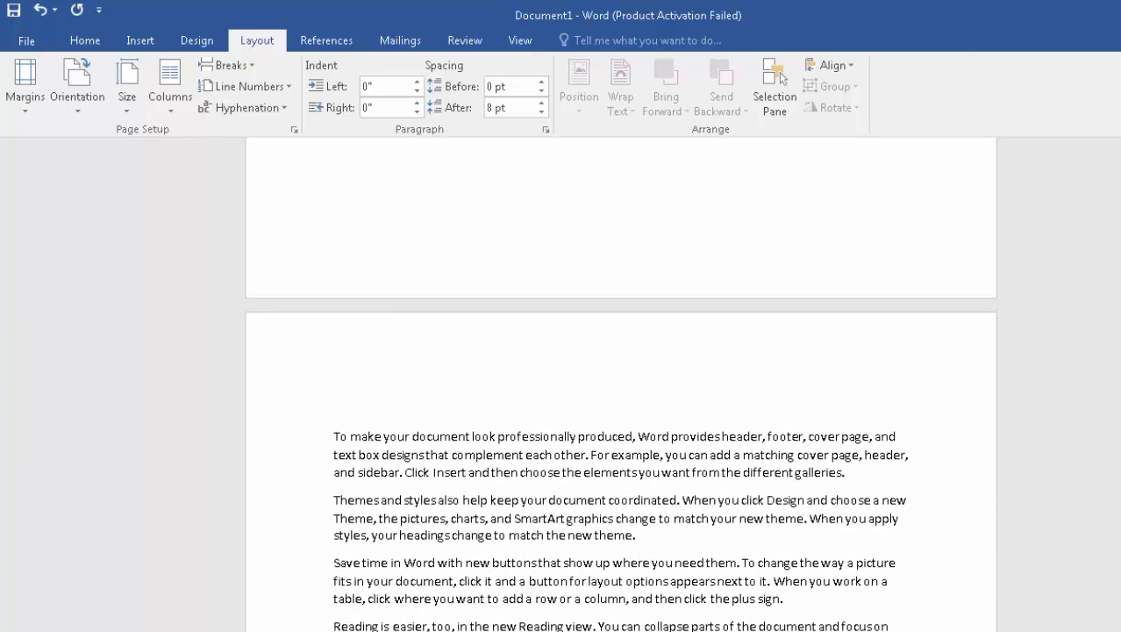
Step: Select all the text in the document and delete it
left_click(252, 66)
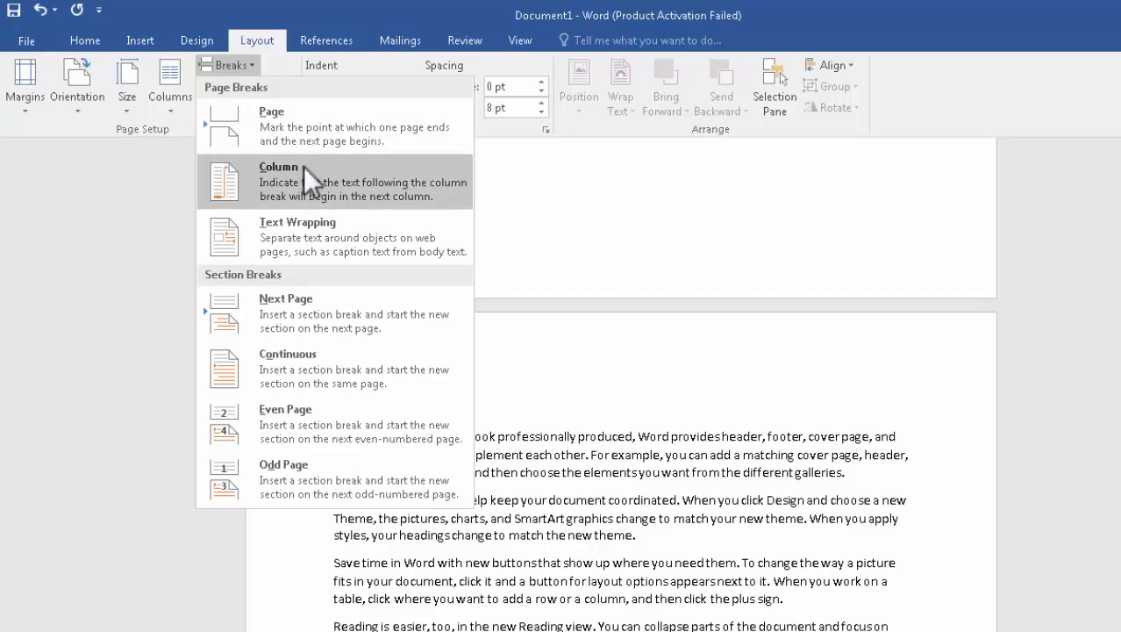
left_click(583, 342)
key("ctrl+a")
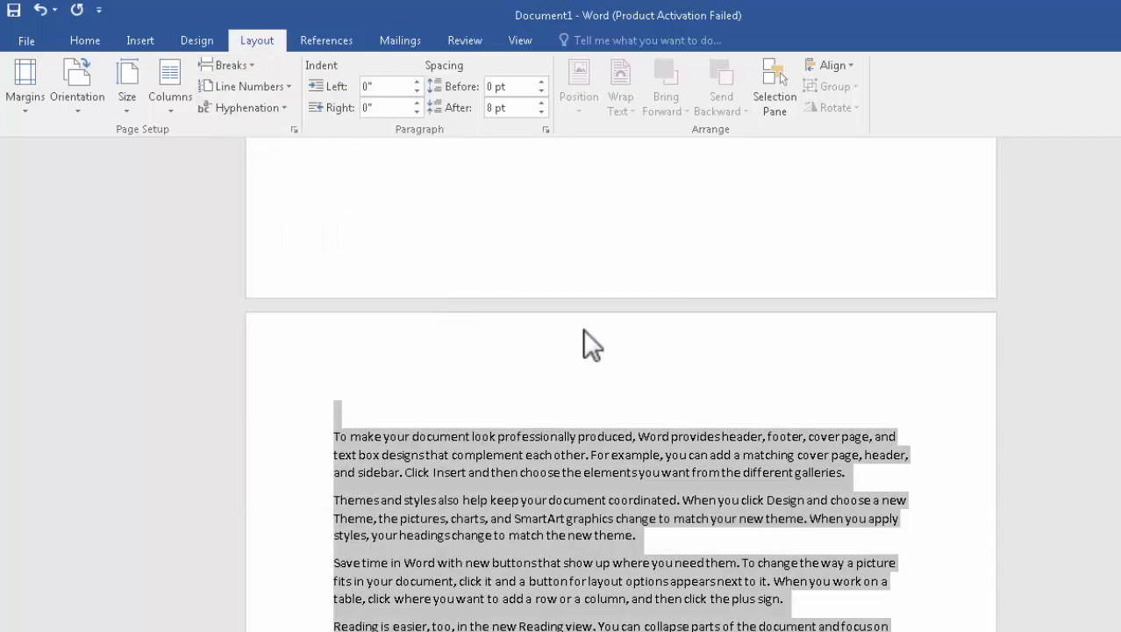
key("Delete")
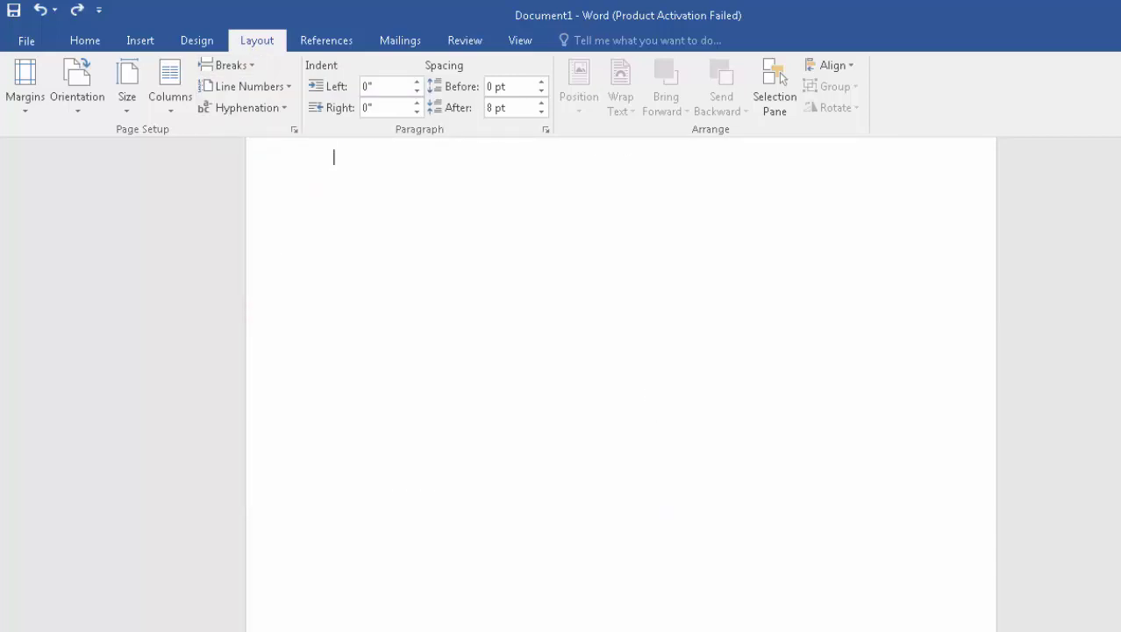
Step: Generate sample text with =rand(), copy it, and paste it twice
type("=rand()")
key("Return")
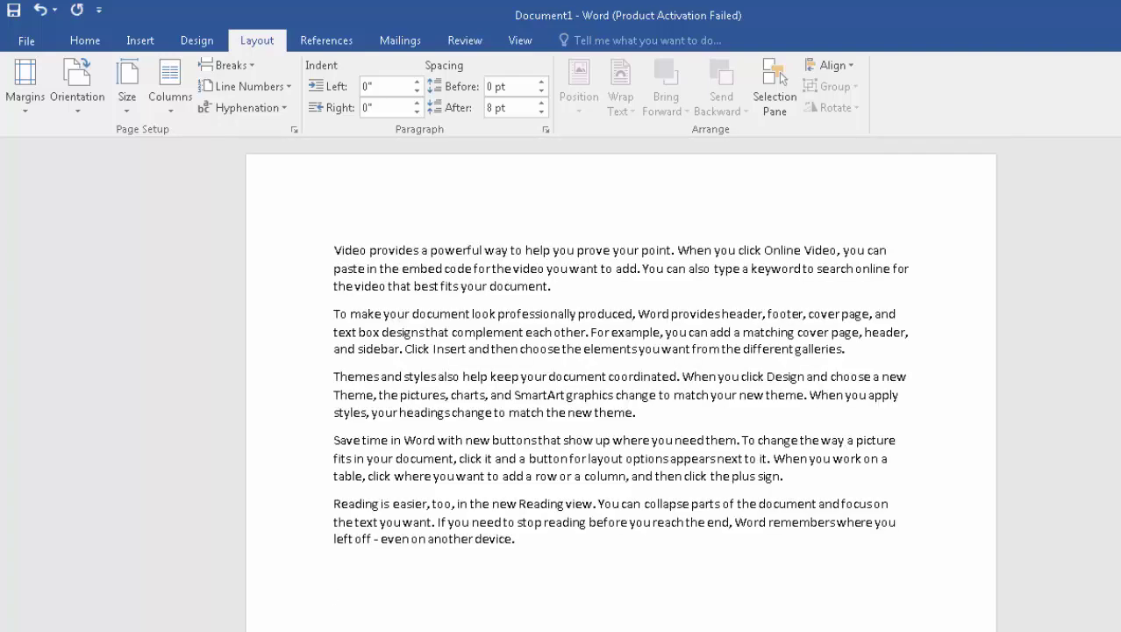
key("ctrl+a")
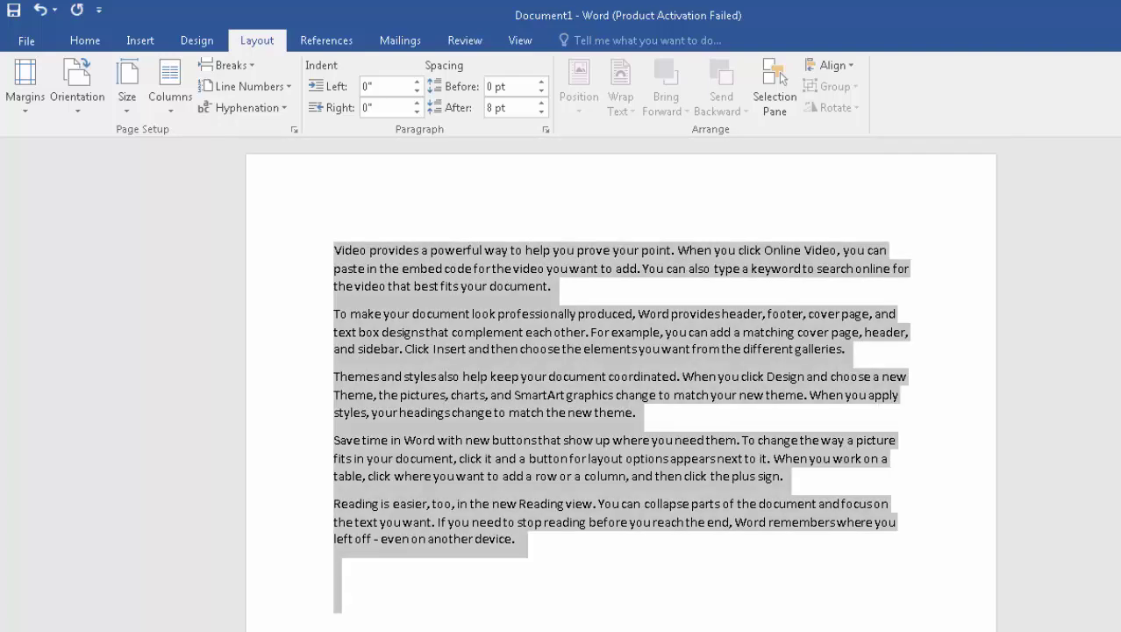
key("ctrl+c")
key("ctrl+v")
key("ctrl+v")
key("ctrl+v")
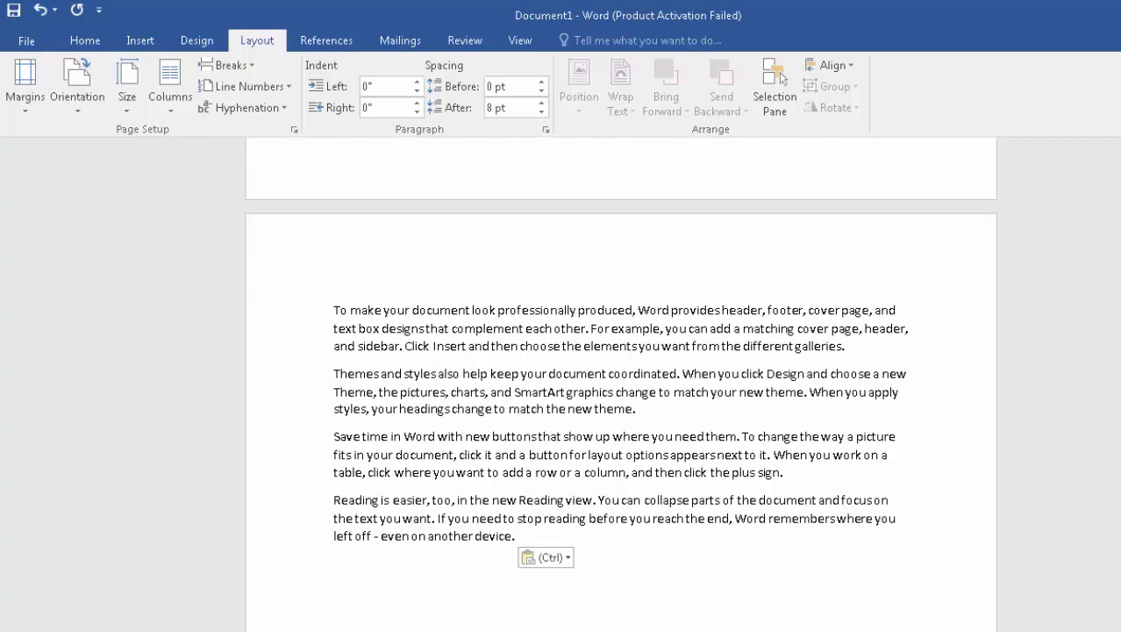
key("ctrl+v")
key("ctrl+v")
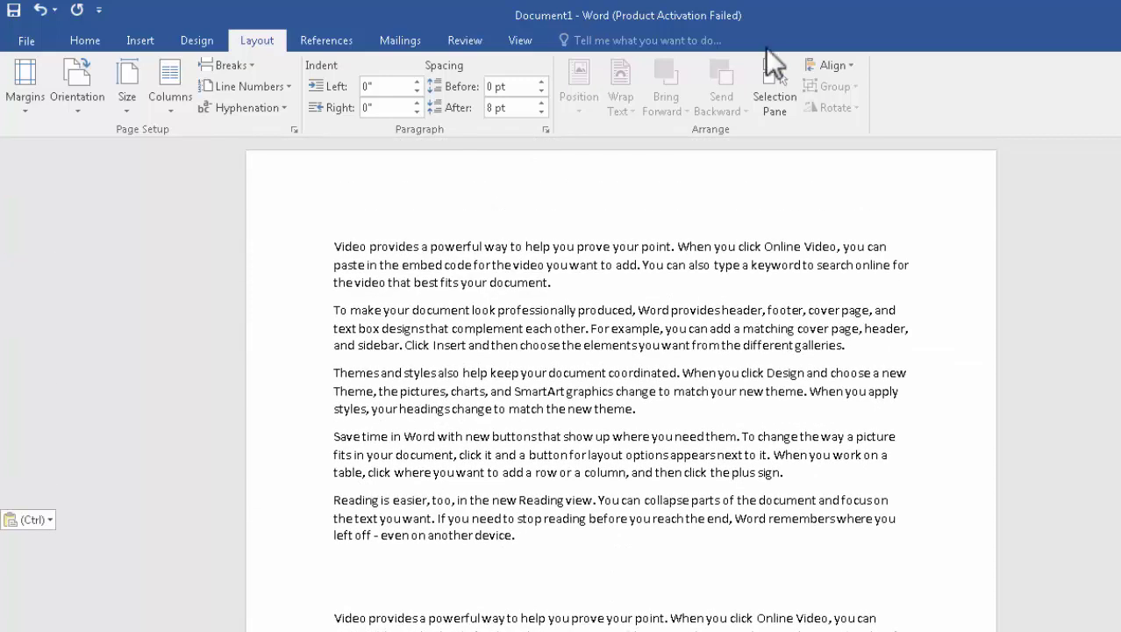
Step: Lay the text out in two columns and place the cursor after the first paragraph
left_click(172, 98)
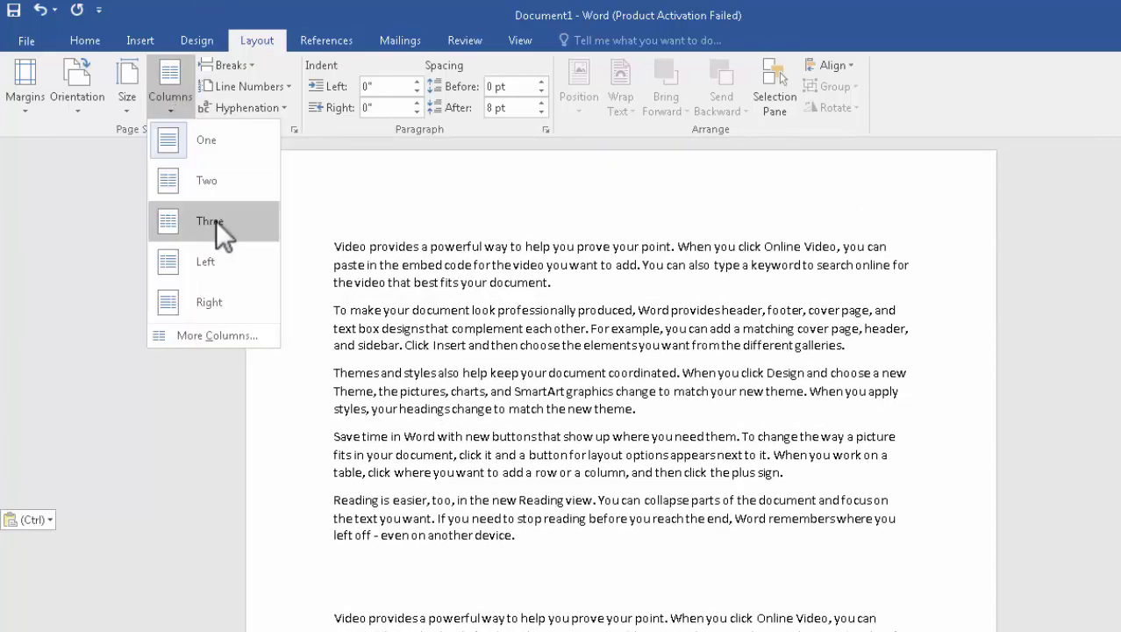
left_click(206, 189)
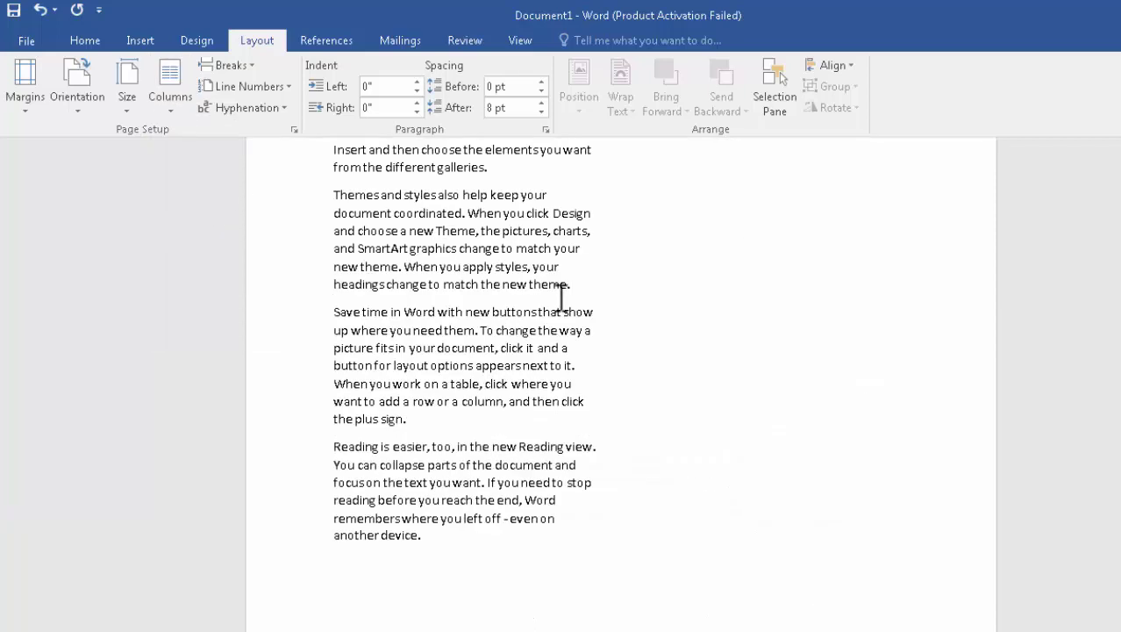
scroll(1096, 340, "up", 5)
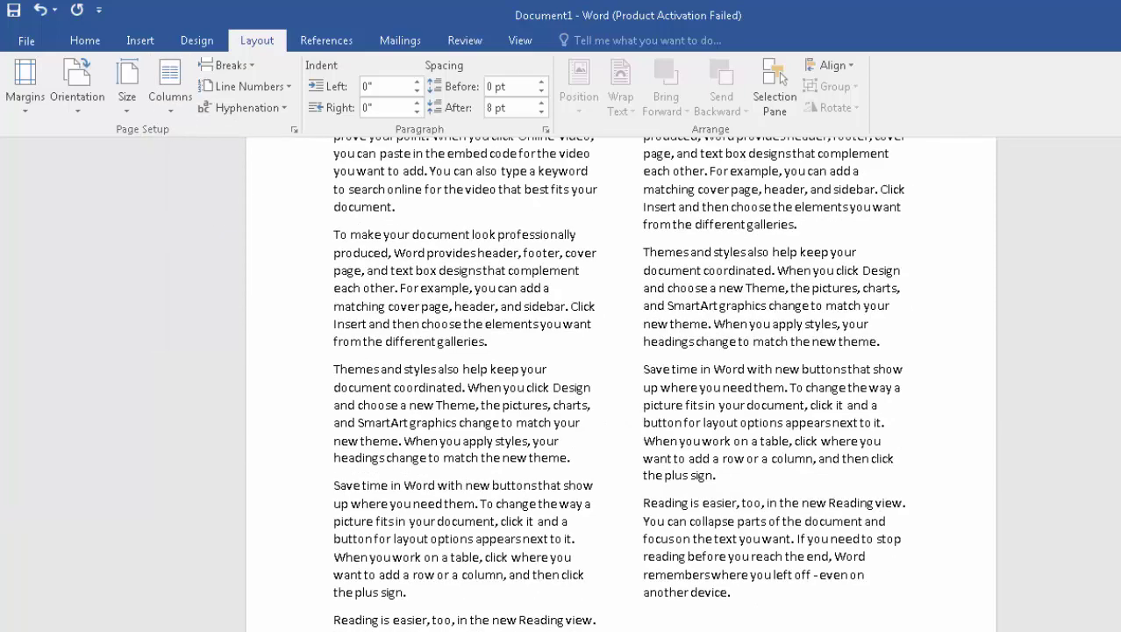
scroll(621, 384, "up", 2)
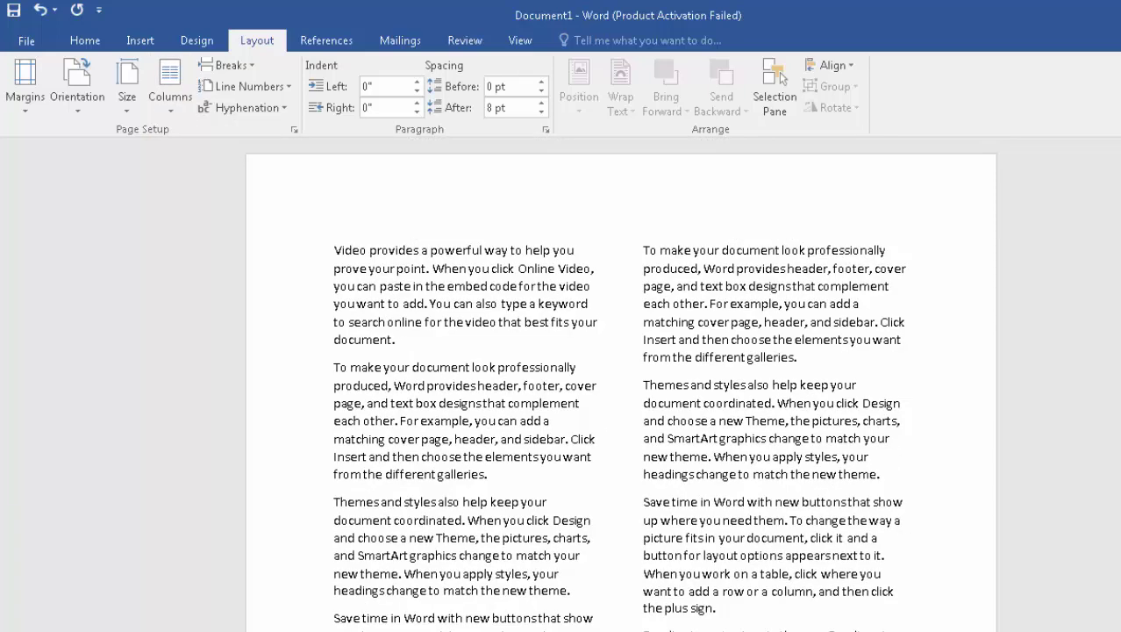
left_click(425, 344)
left_click_drag(603, 363, 544, 555)
left_click(422, 344)
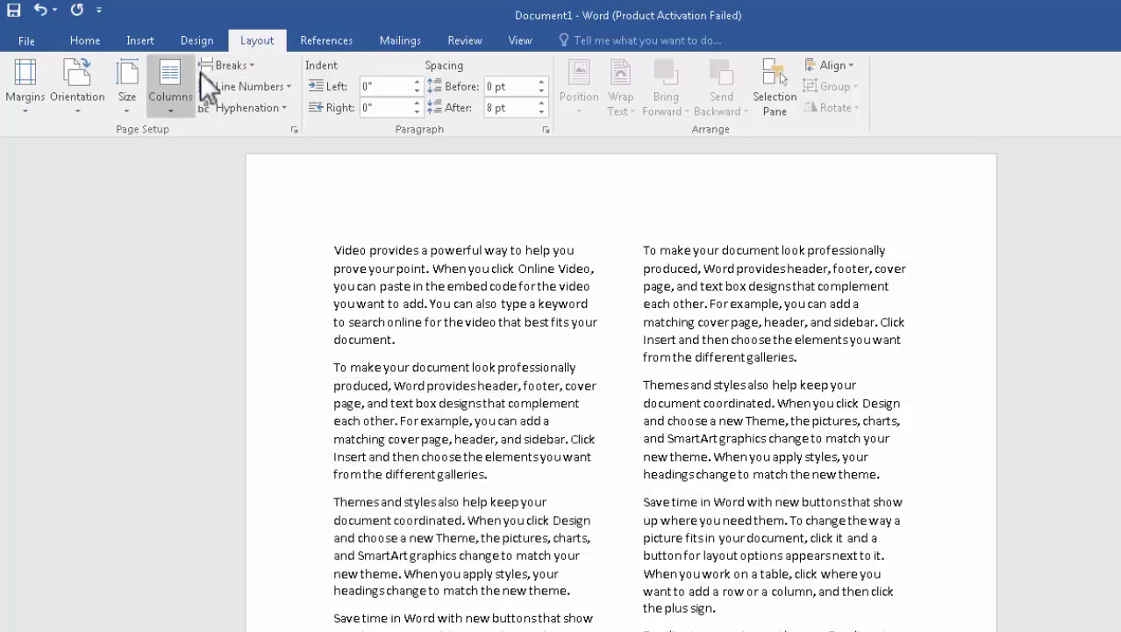
Step: Insert a column break after the first paragraph
left_click(238, 66)
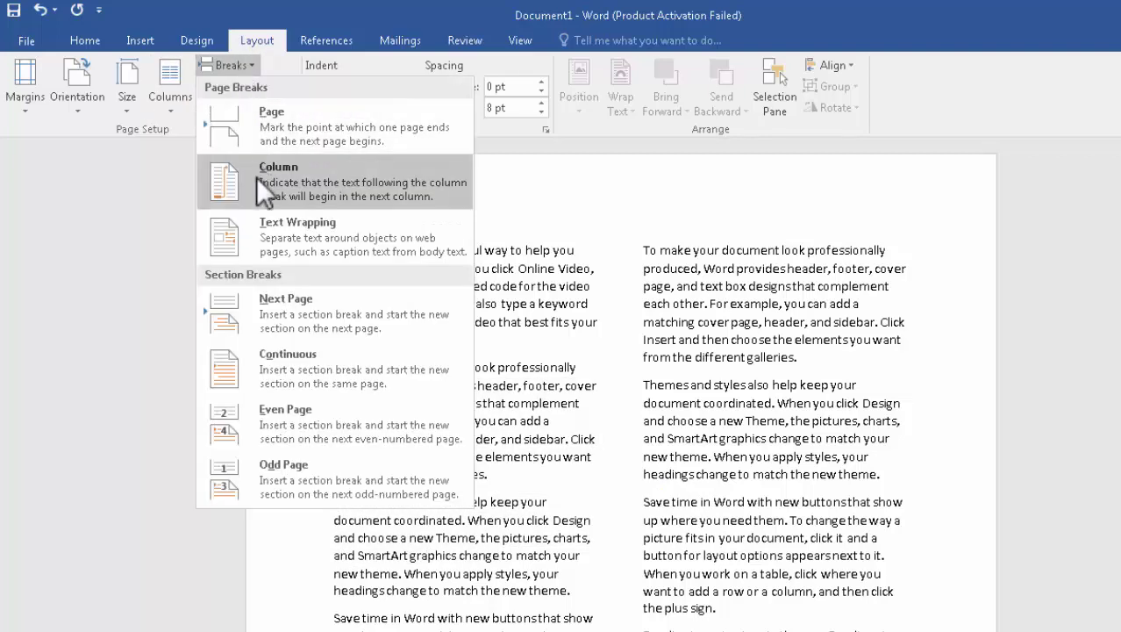
left_click(256, 177)
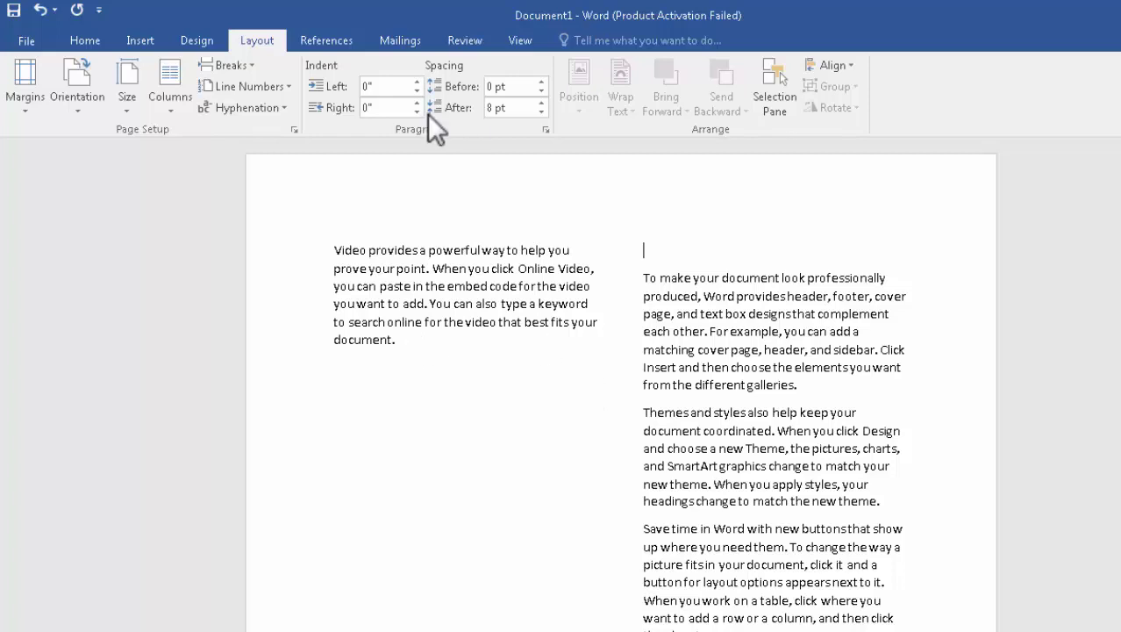
left_click(232, 65)
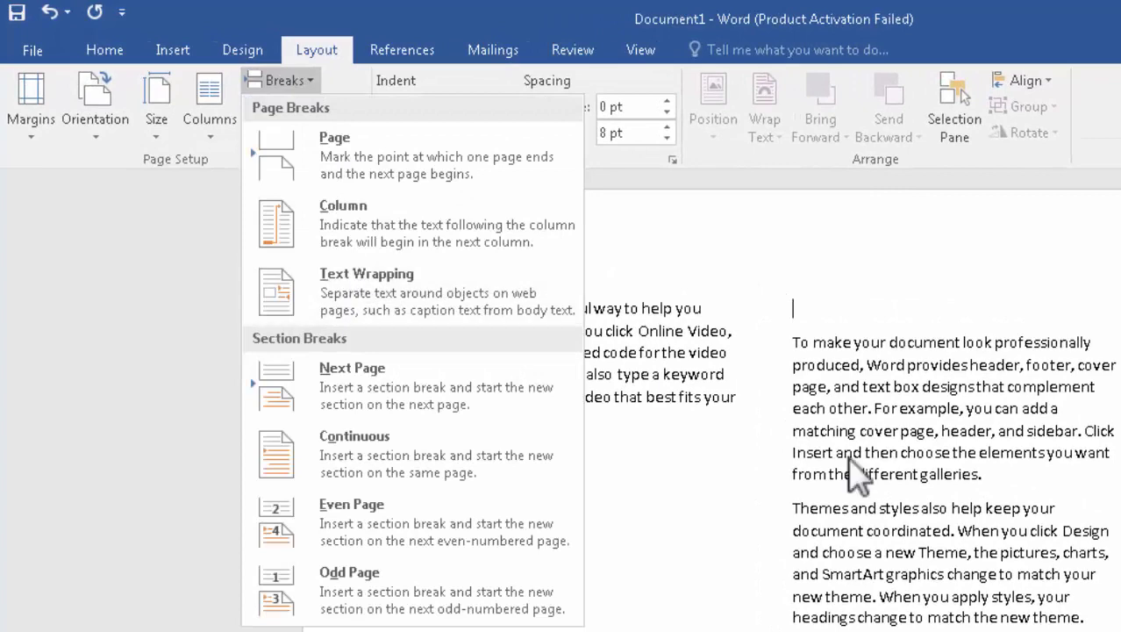
left_click(1001, 491)
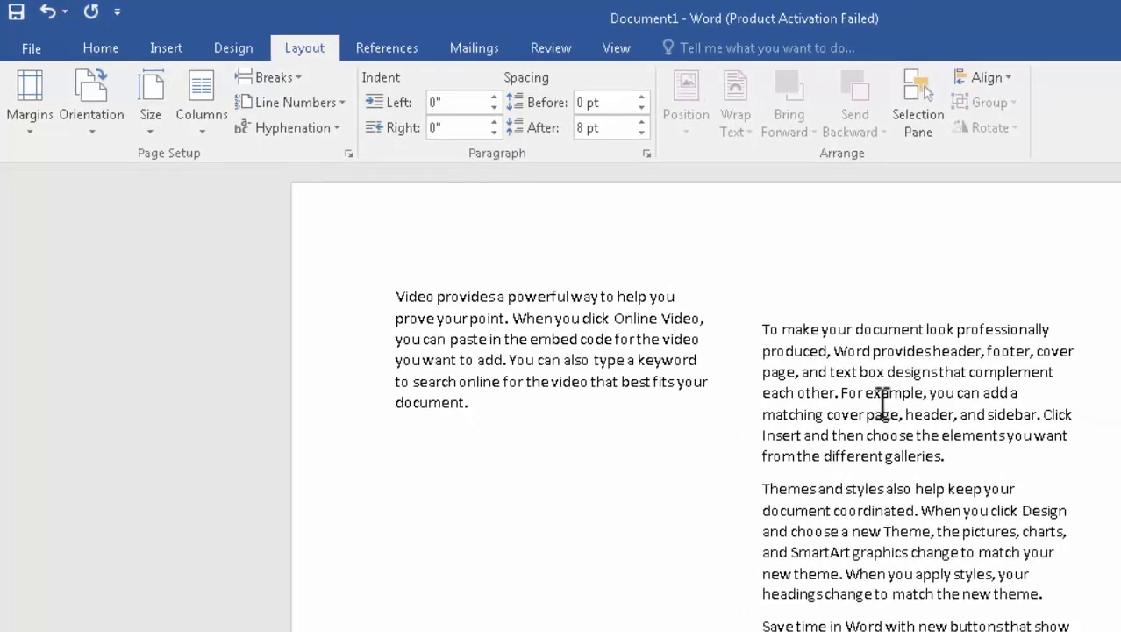
Step: Add an empty line after 'galleries.' and three text wrapping breaks
left_click(794, 367)
key("Return")
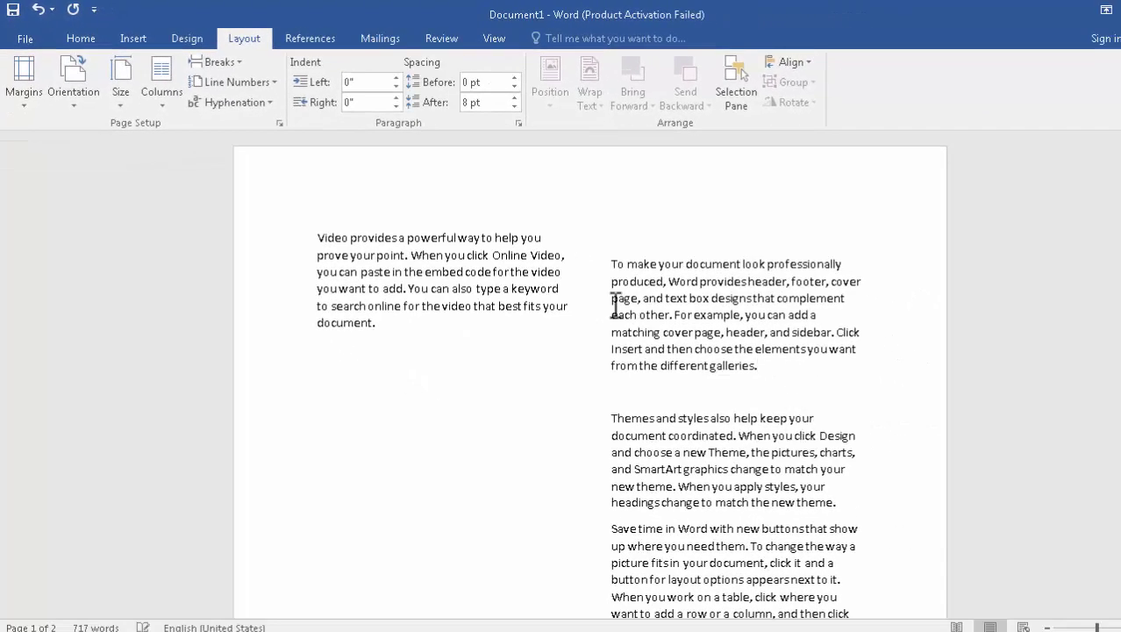
left_click(230, 60)
left_click(264, 232)
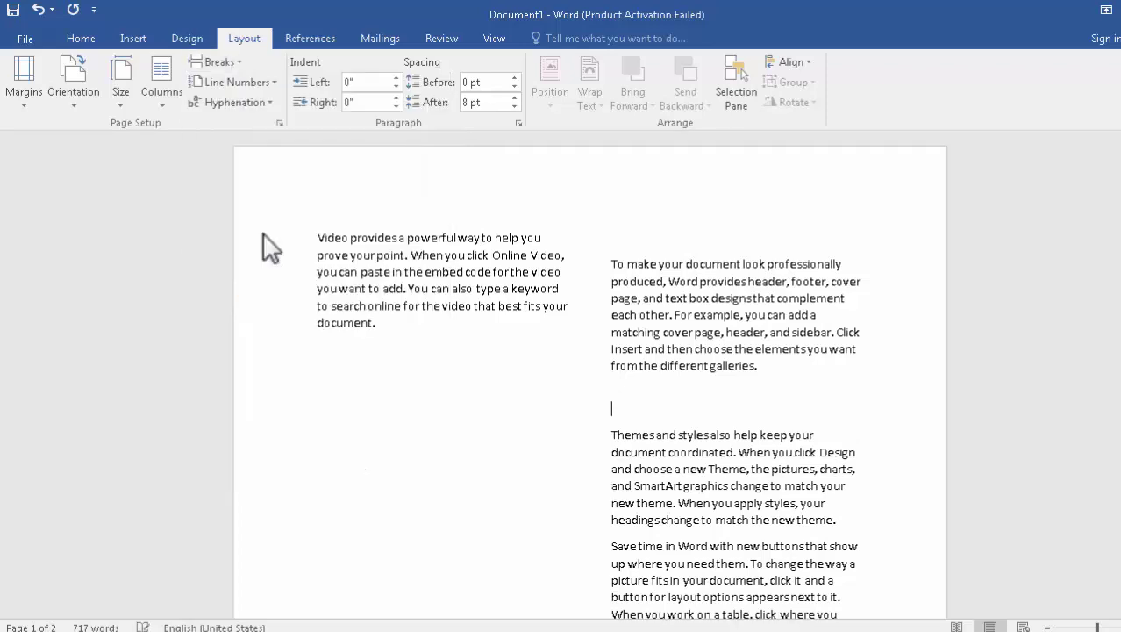
left_click(212, 64)
left_click(262, 201)
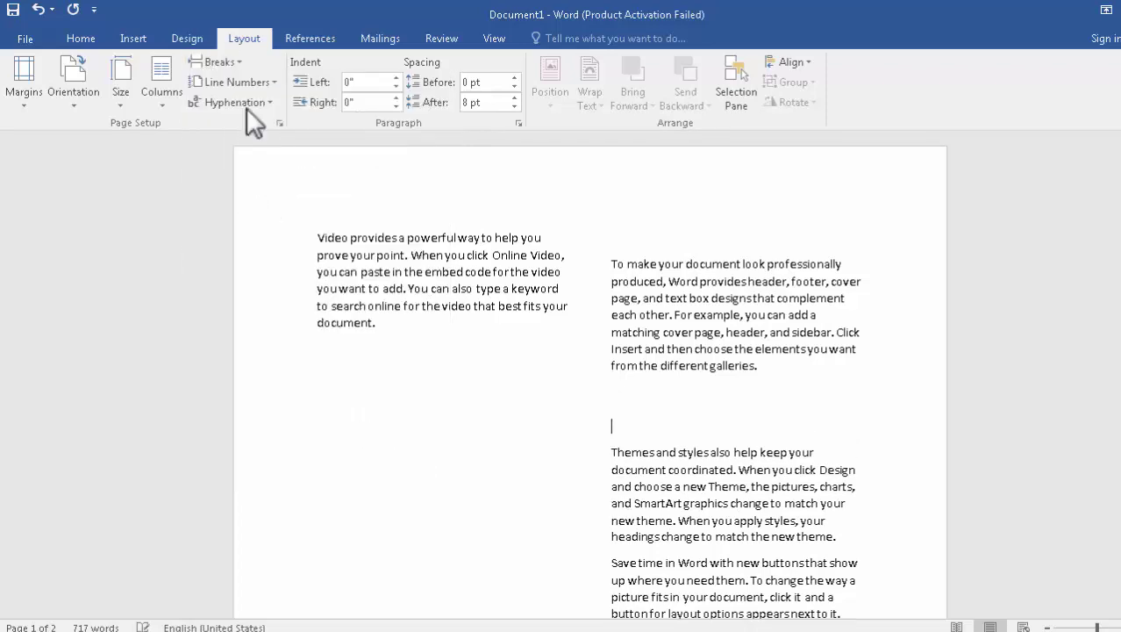
left_click(236, 61)
left_click(268, 207)
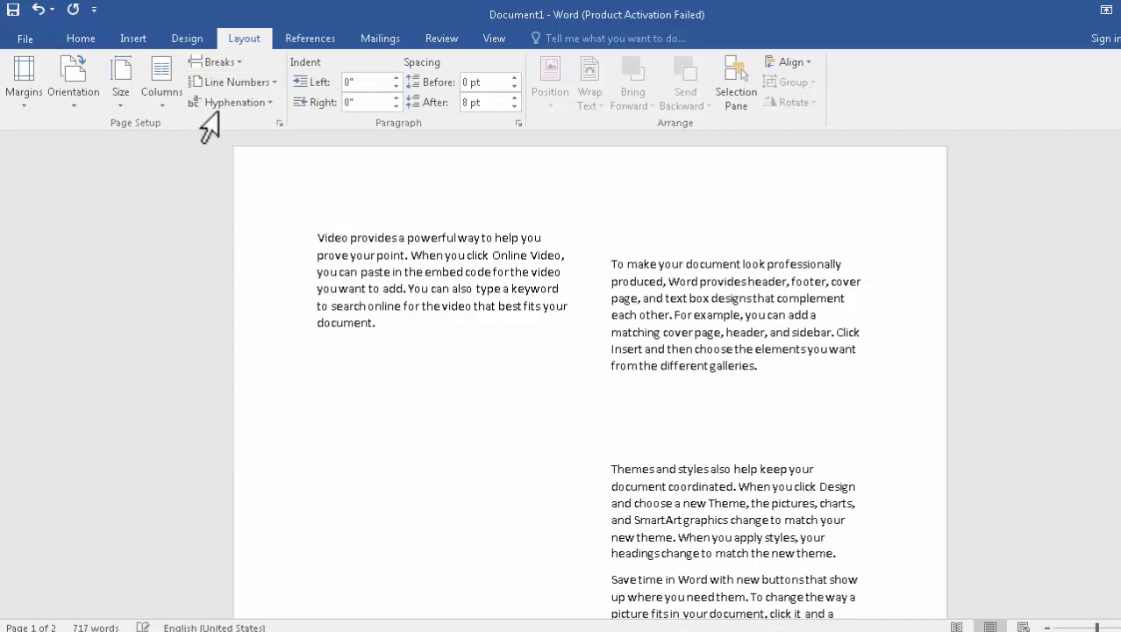
left_click(232, 62)
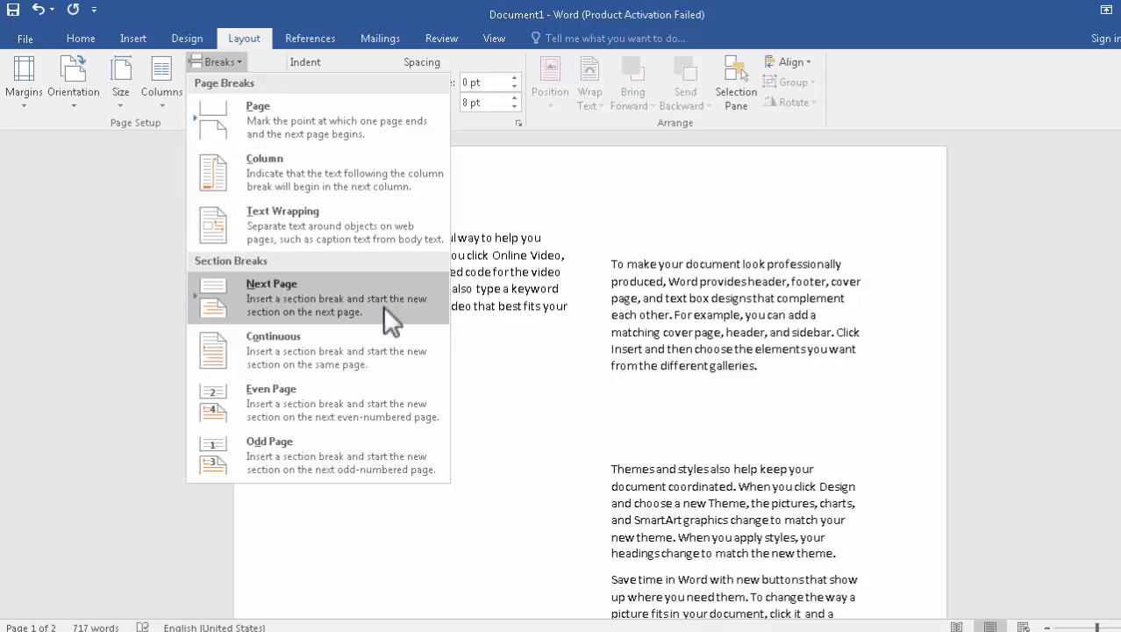
key("Escape")
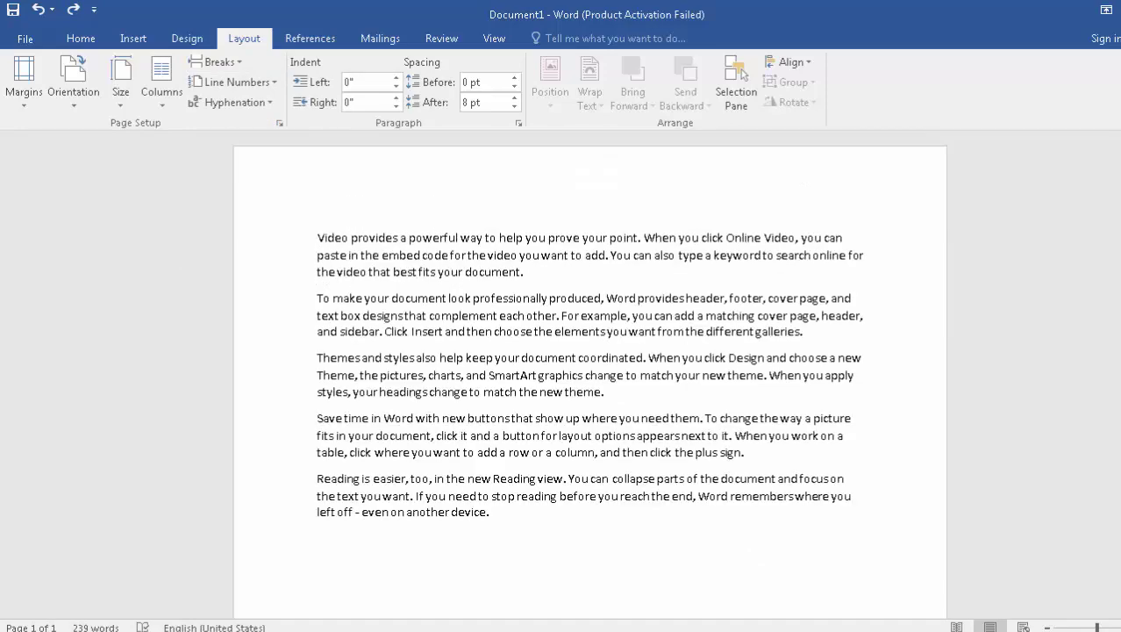
Step: Insert a Next Page section break after the first paragraph, check page 2, then undo it
left_click(560, 274)
left_click(225, 63)
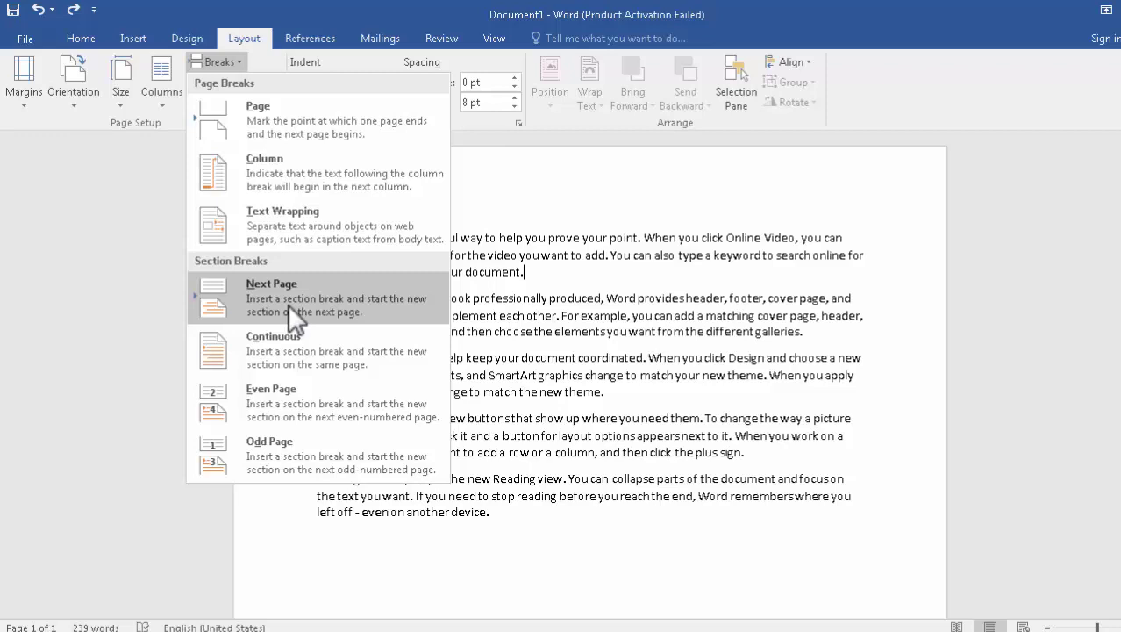
left_click(546, 272)
left_click(237, 62)
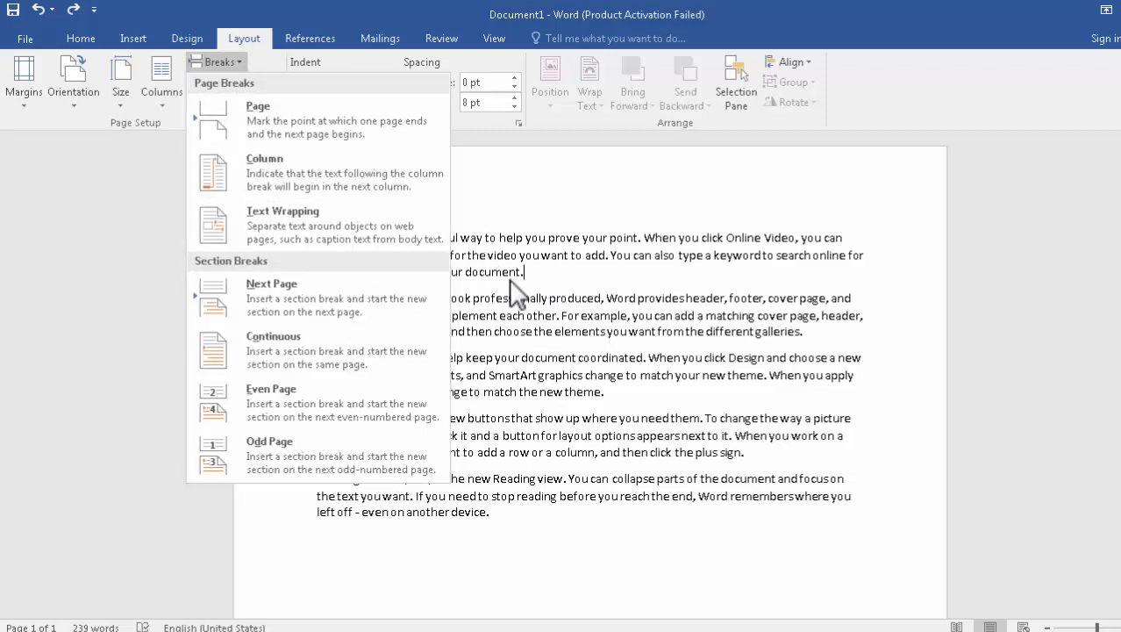
left_click(312, 312)
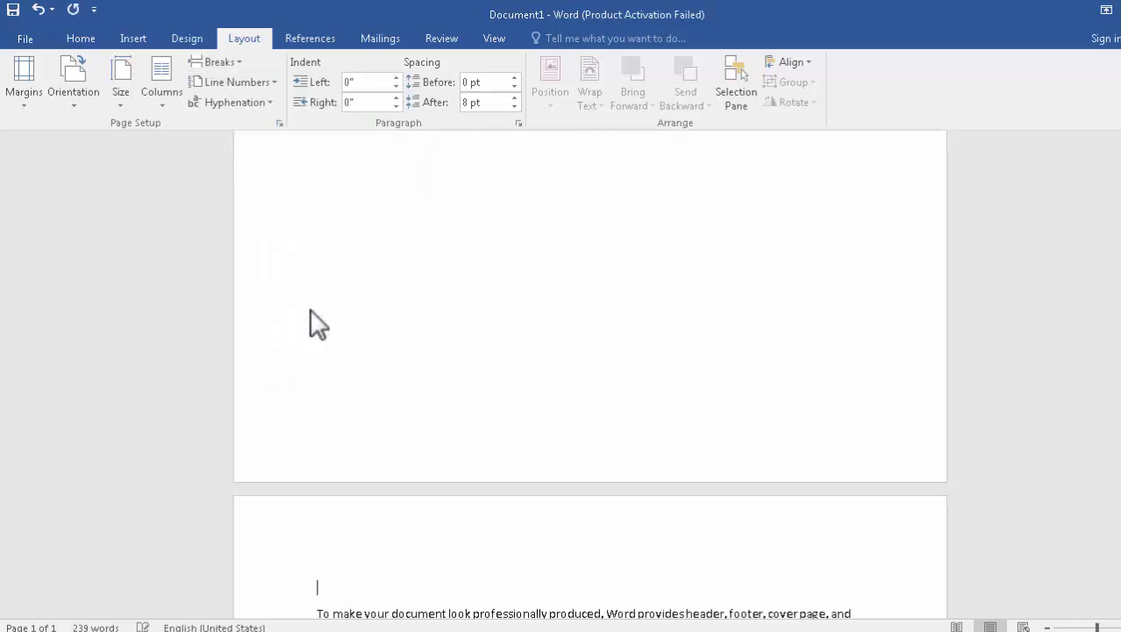
scroll(590, 378, "down", 8)
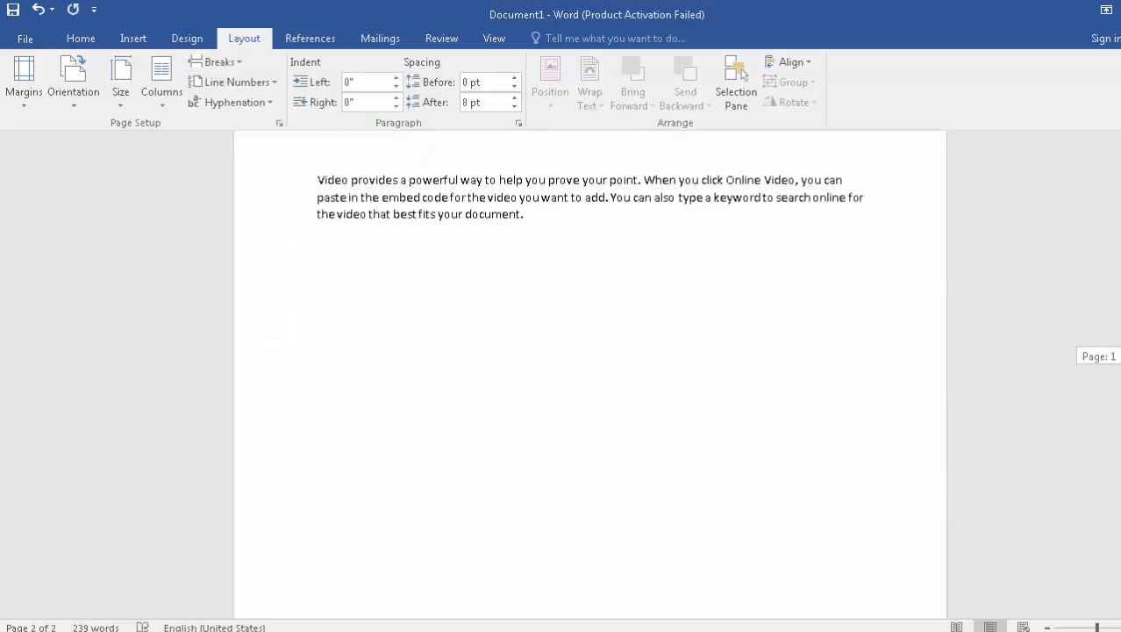
scroll(589, 377, "down", 15)
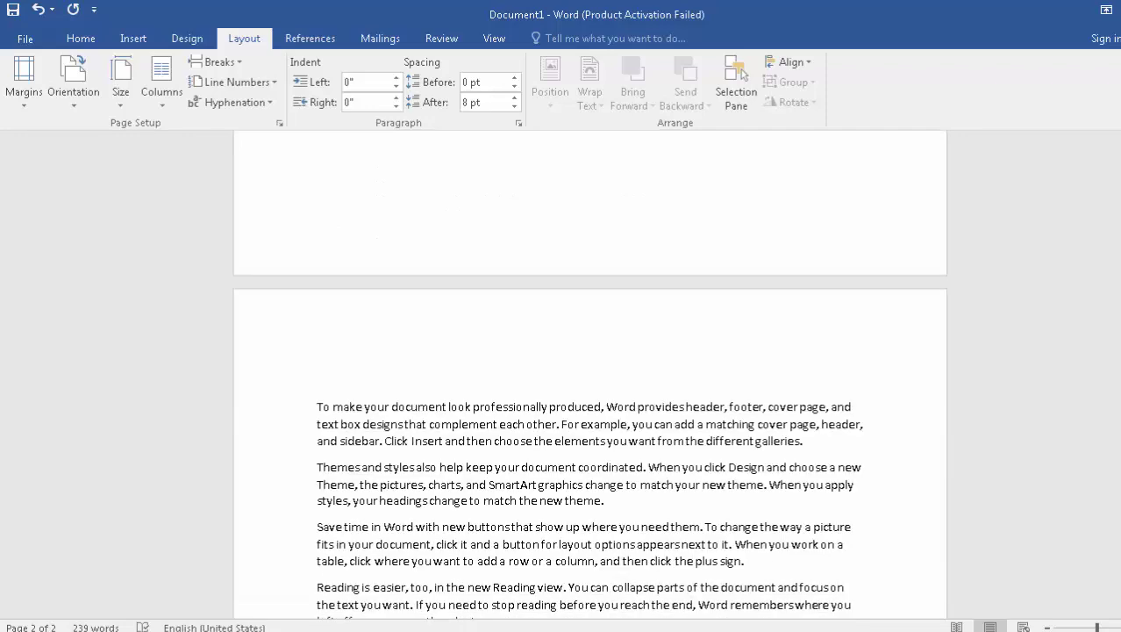
key("ctrl+z")
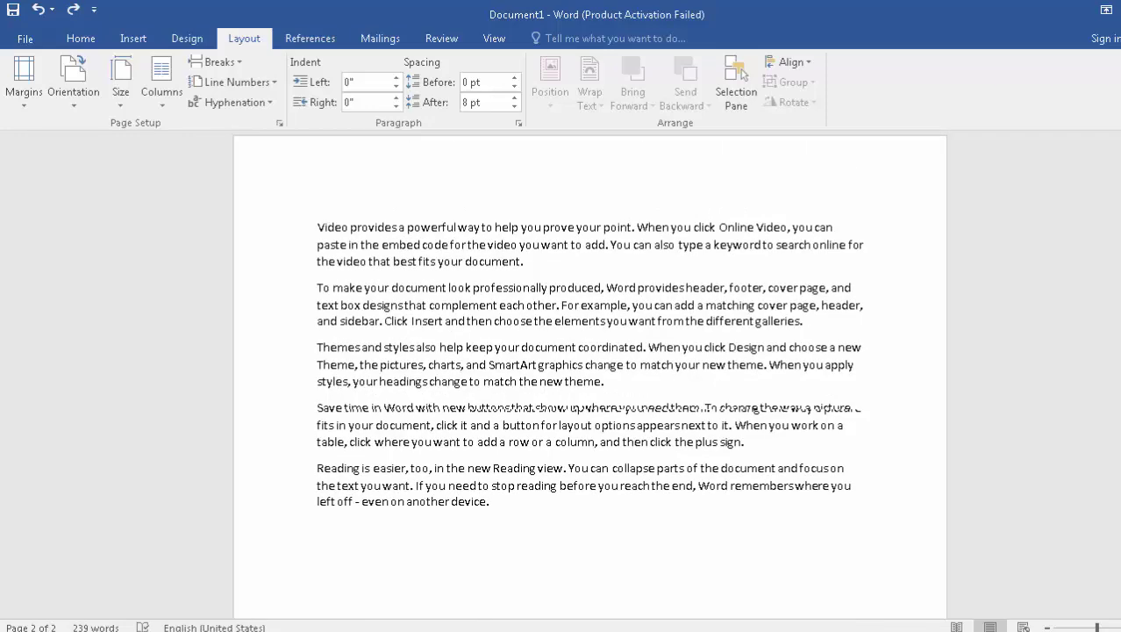
Step: Add a continuous section break after the first paragraph, then select that paragraph's first line
left_click(218, 61)
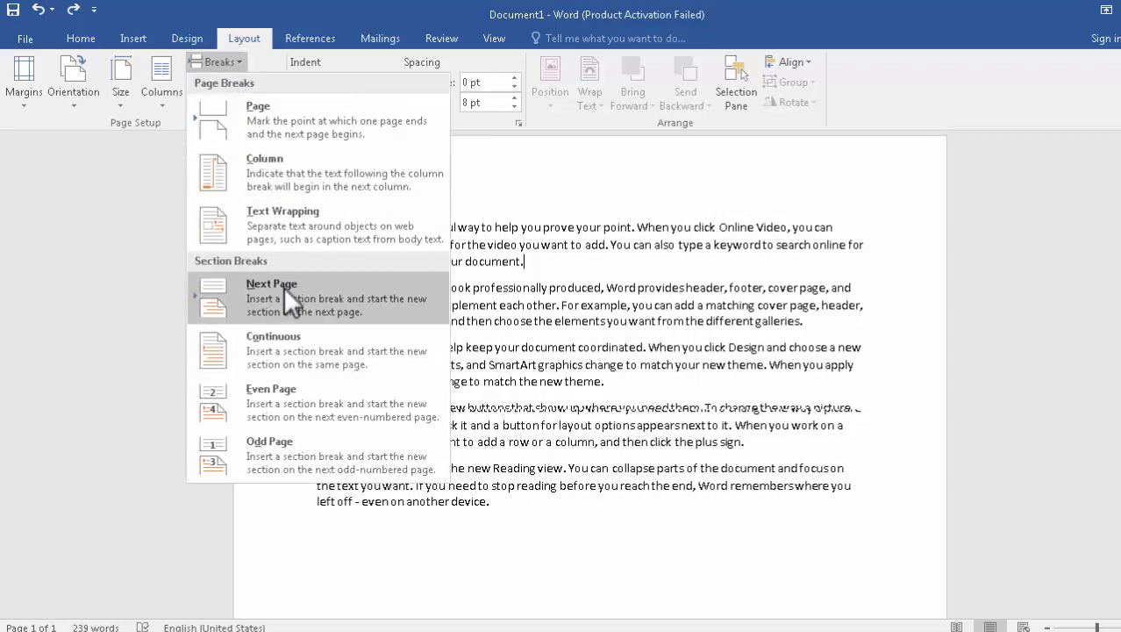
left_click(284, 333)
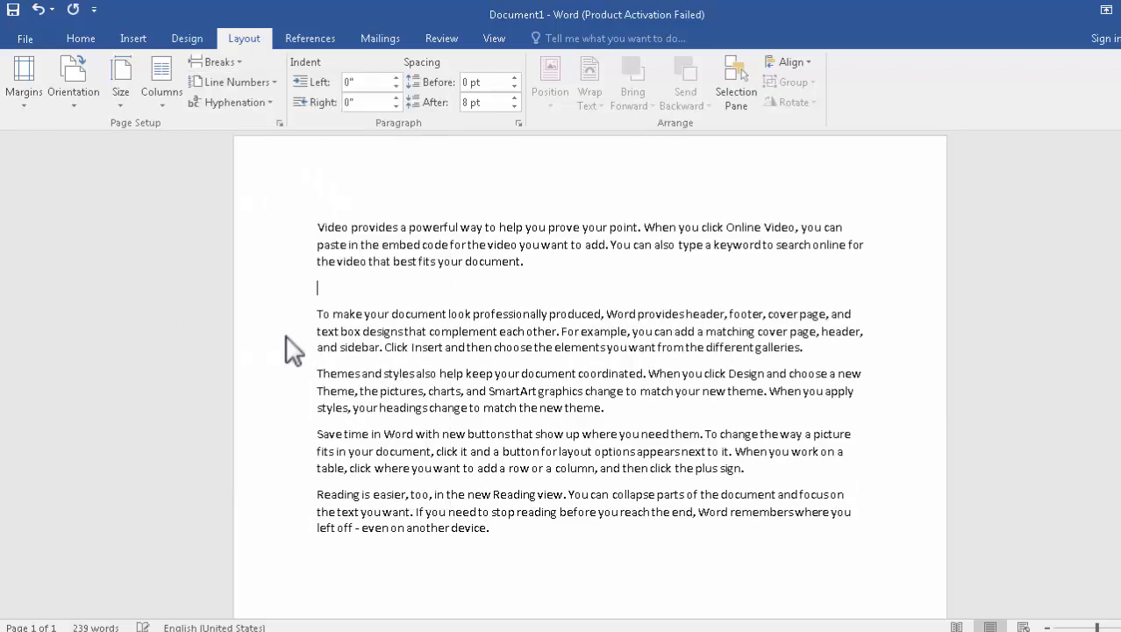
left_click_drag(308, 193, 380, 268)
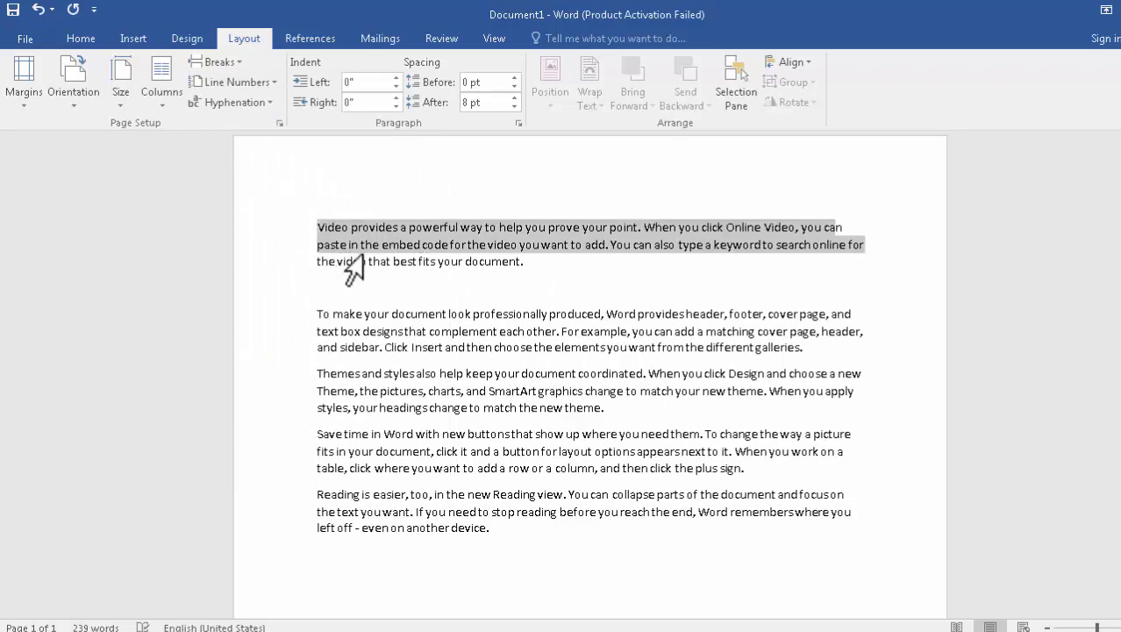
left_click_drag(290, 320, 364, 384)
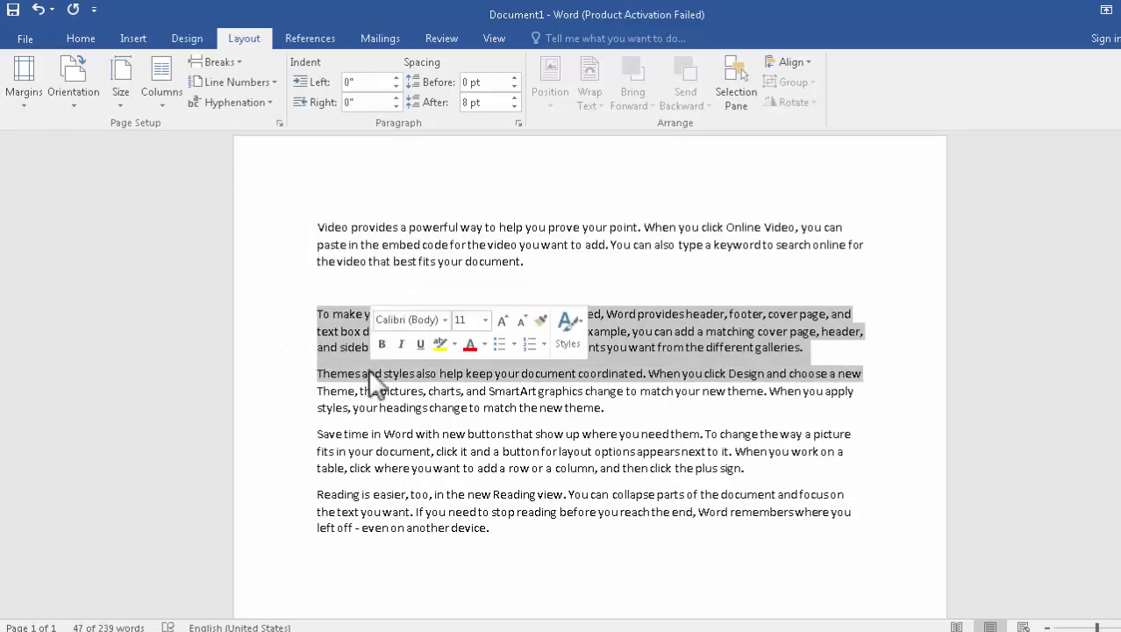
left_click(291, 226)
left_click_drag(316, 233, 347, 260)
key("ctrl+c")
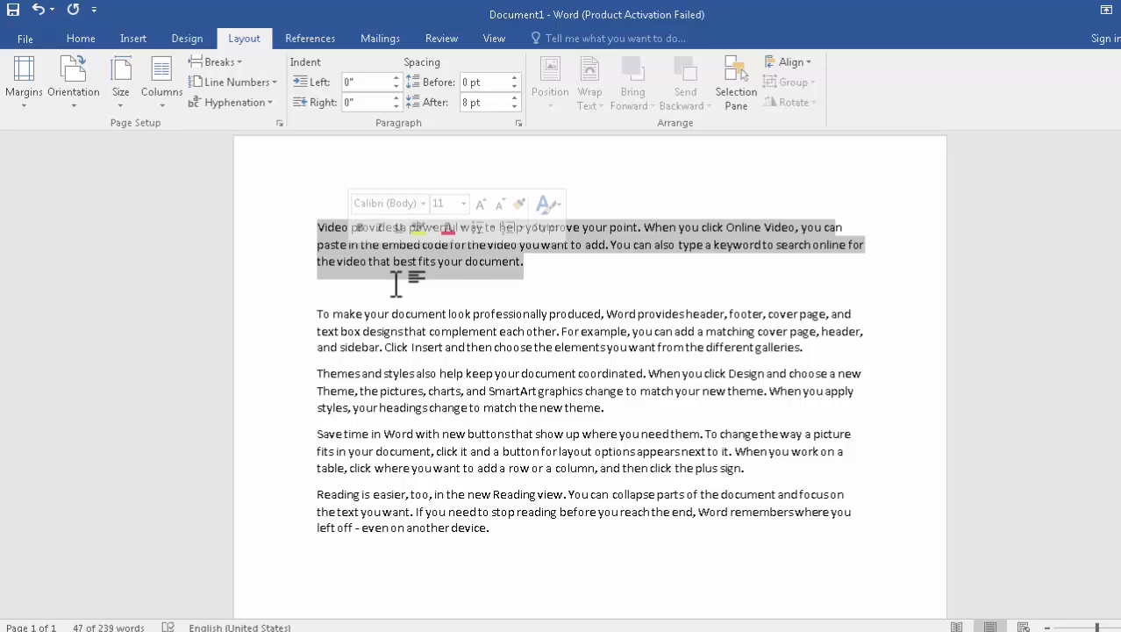
left_click(230, 193)
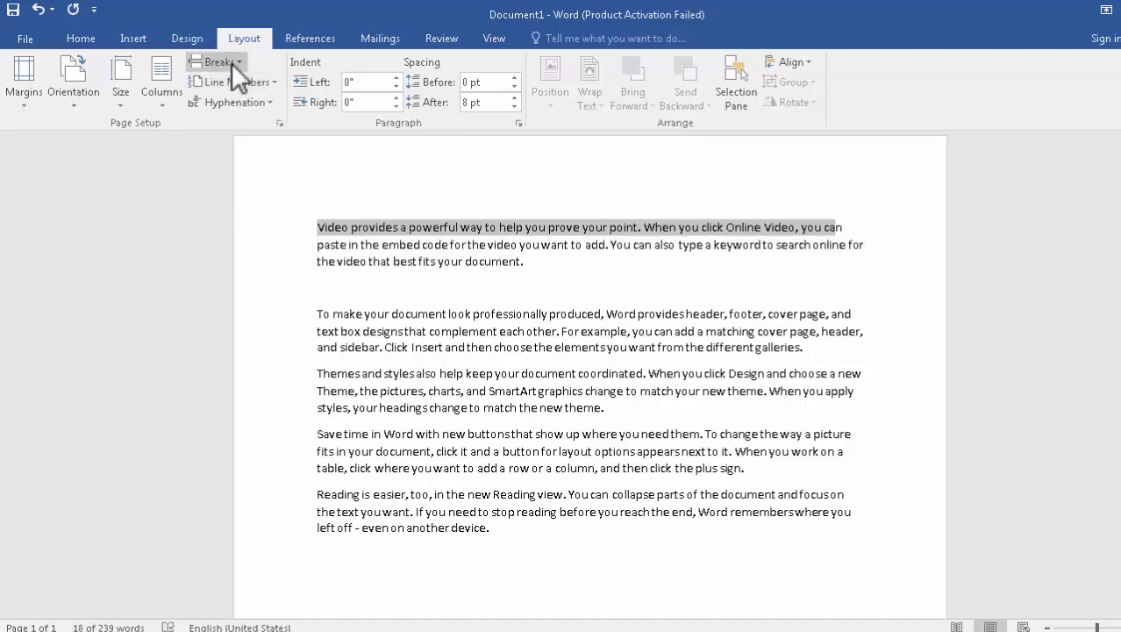
Step: Select the whole document and paste the sample text, then scroll back to the top
left_click(231, 63)
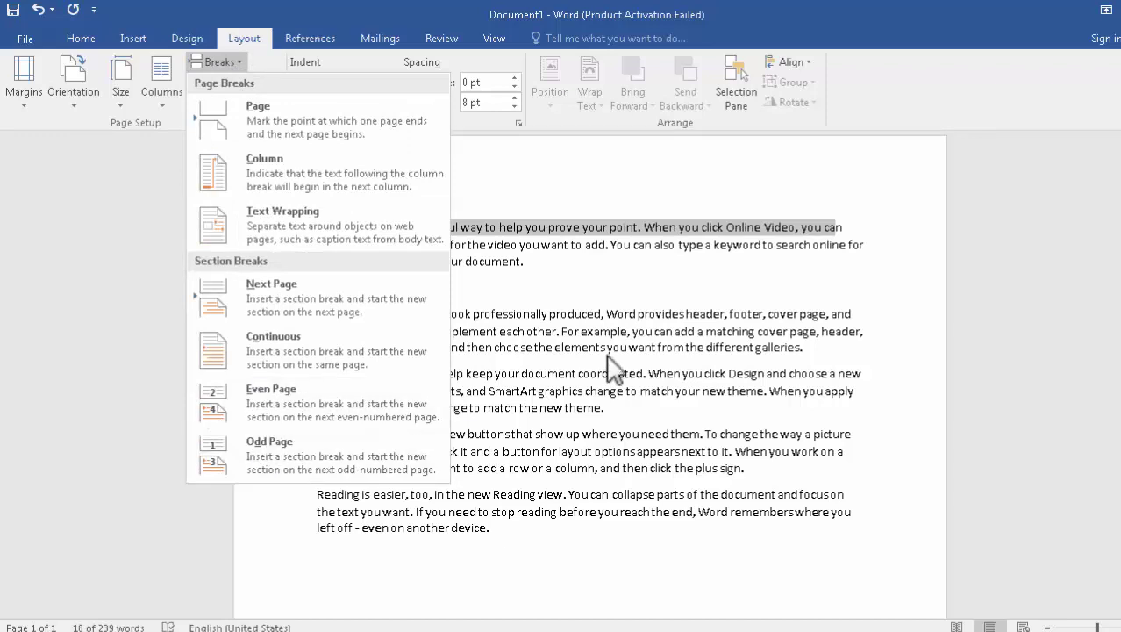
key("Escape")
key("ctrl+a")
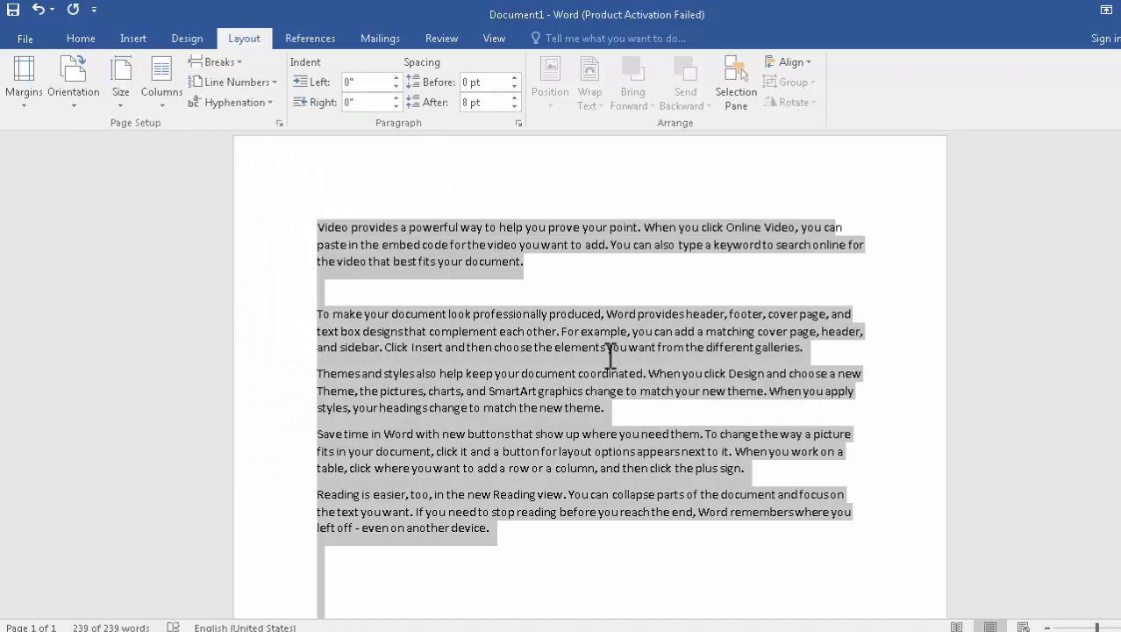
key("ctrl+v")
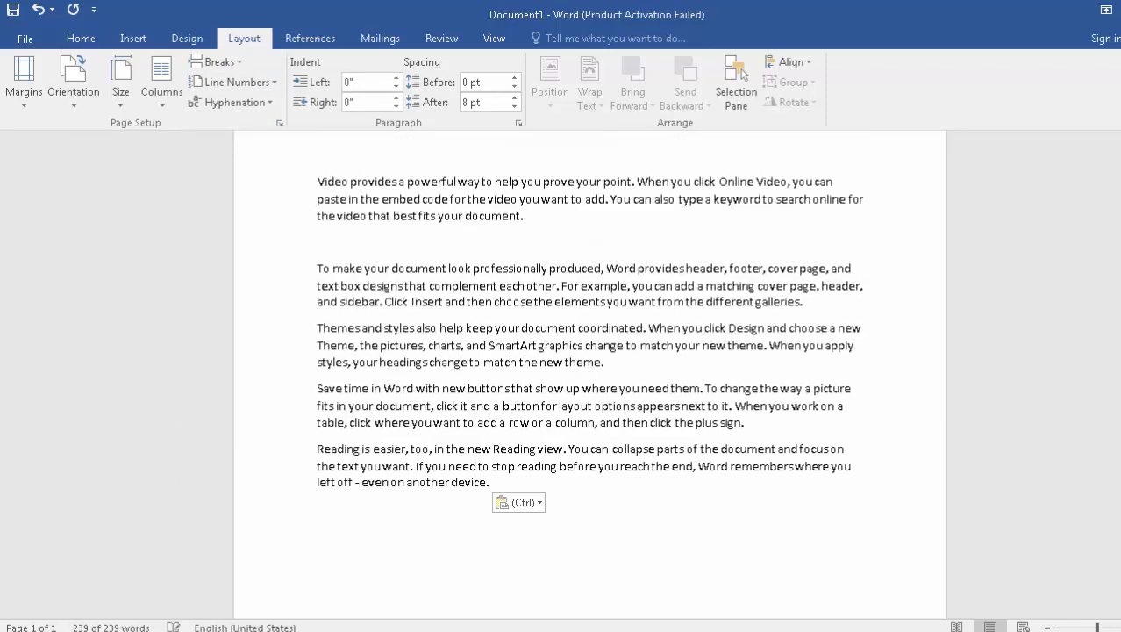
scroll(591, 374, "up", 10)
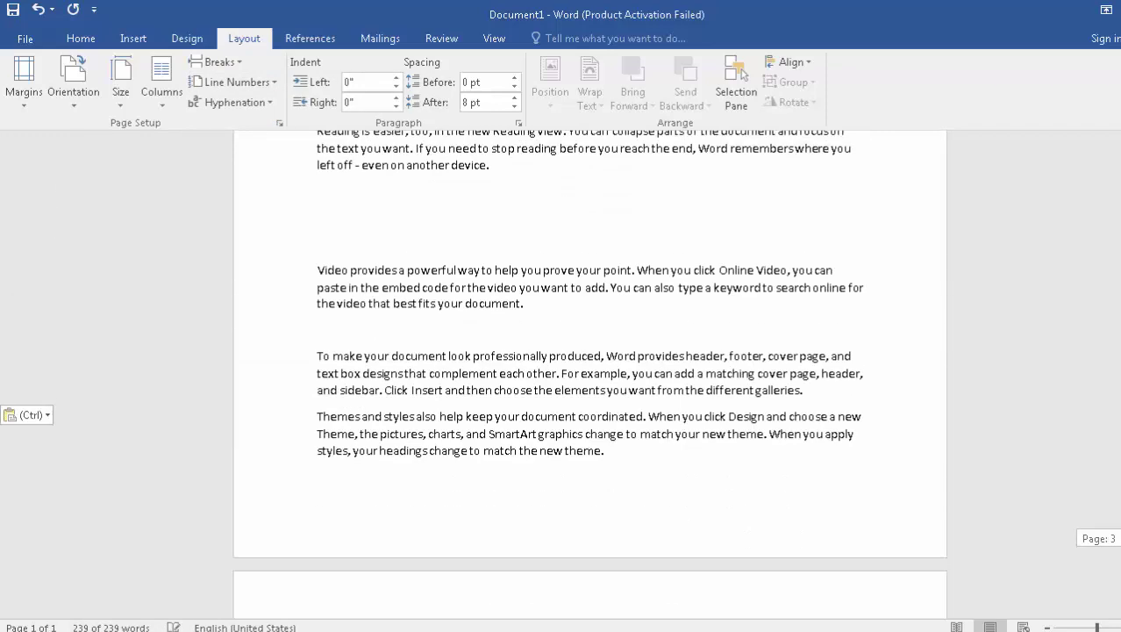
scroll(590, 375, "up", 5)
scroll(590, 375, "up", 5)
scroll(591, 375, "up", 5)
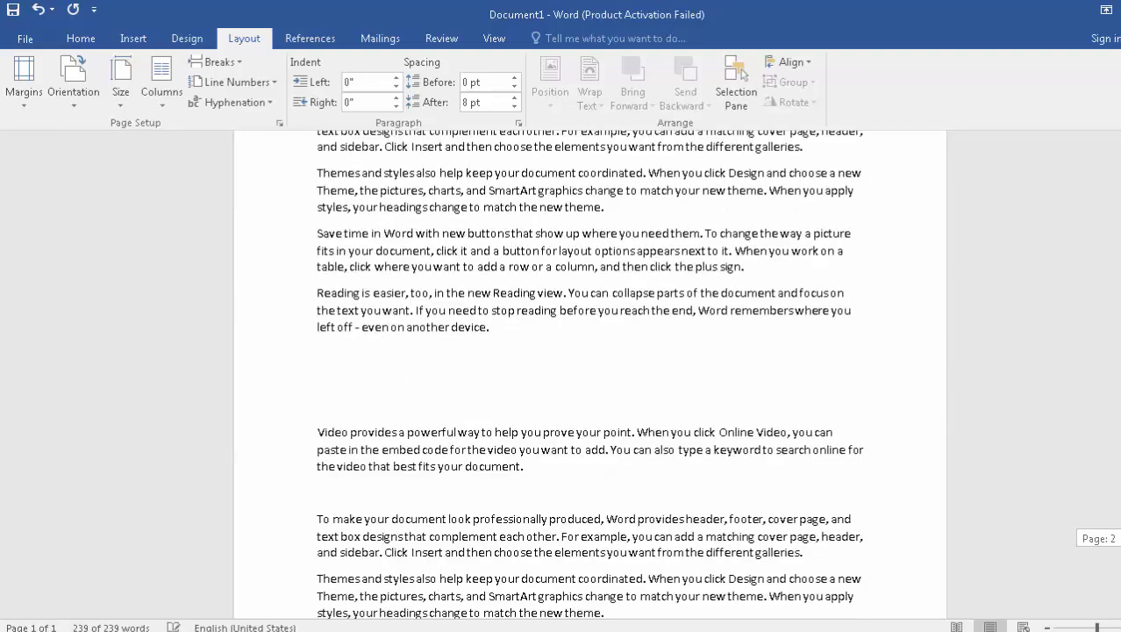
scroll(590, 374, "up", 5)
scroll(591, 374, "up", 5)
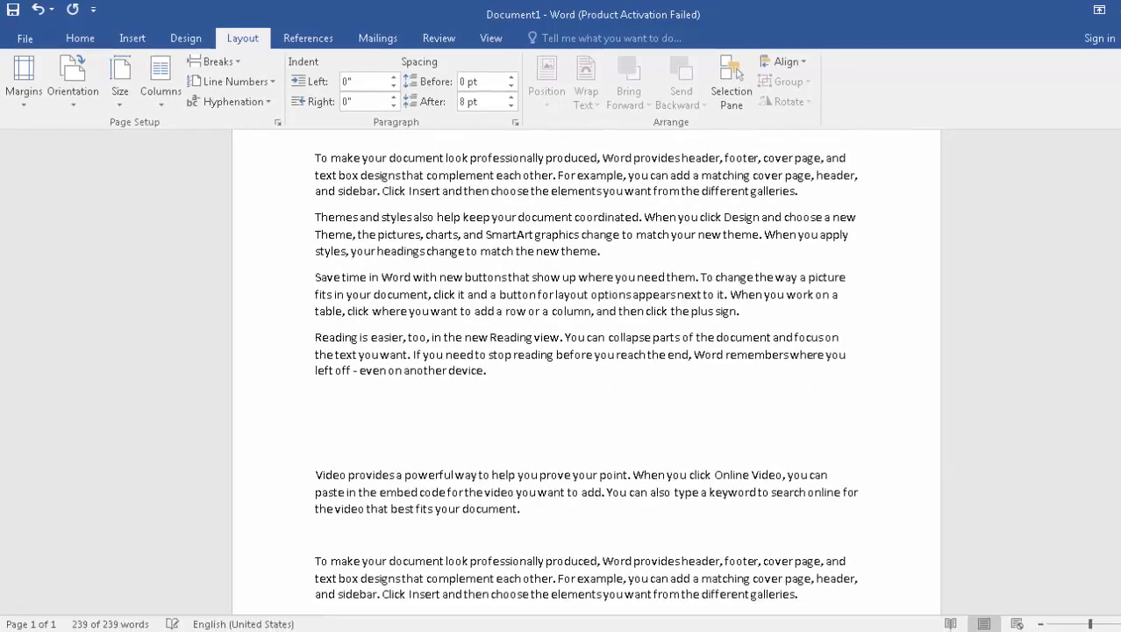
scroll(590, 375, "up", 3)
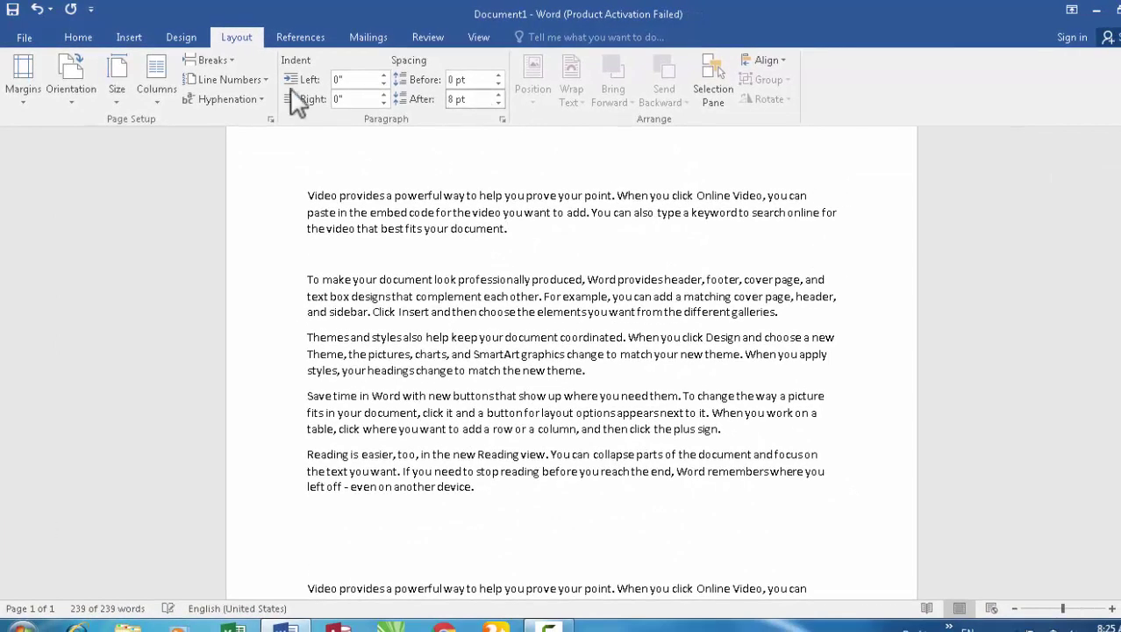
Step: Insert two Even Page section breaks and one Odd Page section break
left_click(223, 58)
left_click(254, 386)
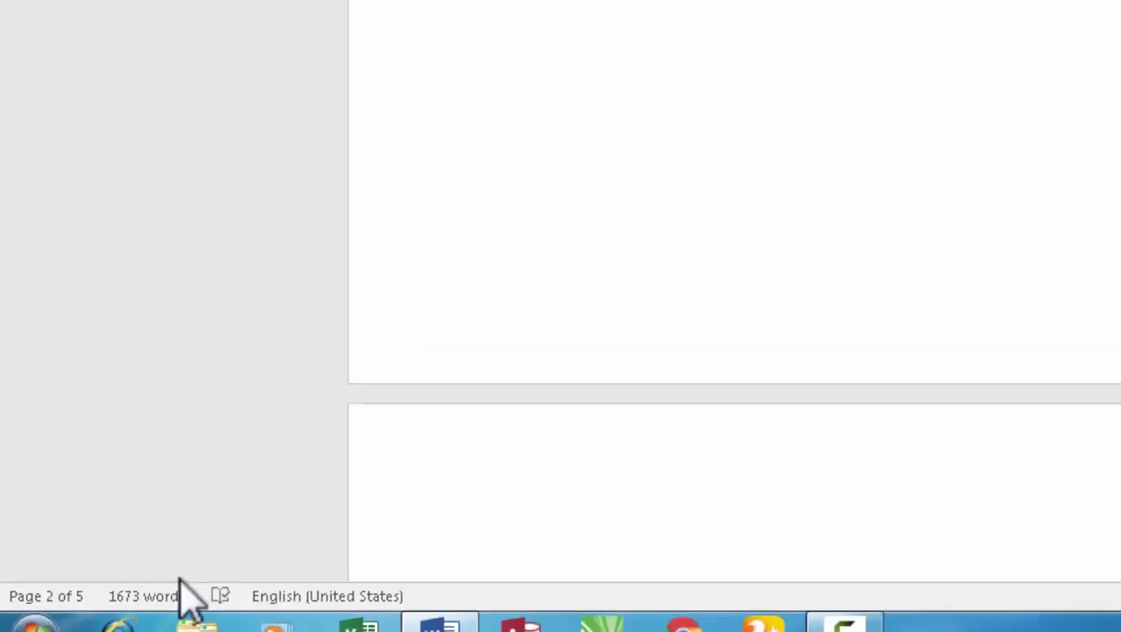
scroll(563, 351, "down", 4)
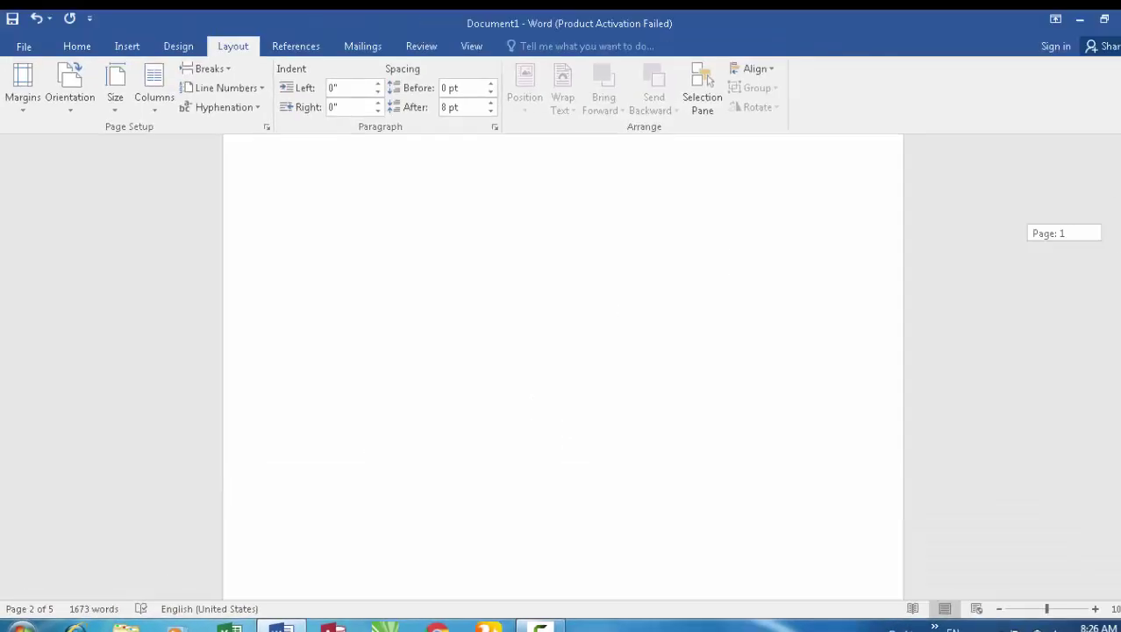
left_click(230, 70)
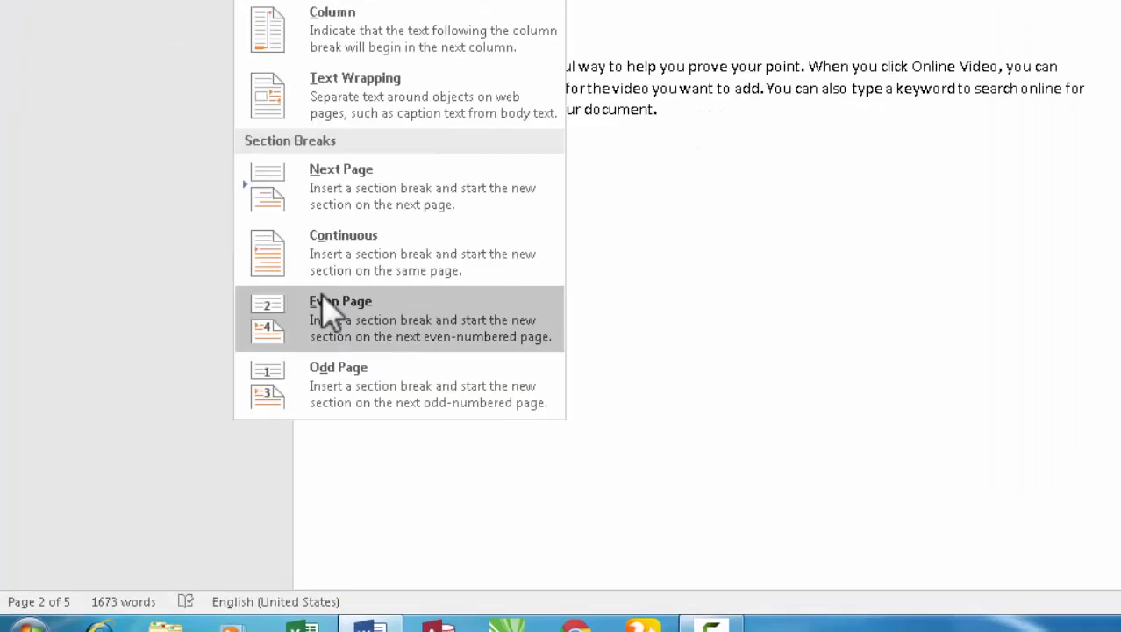
left_click(244, 381)
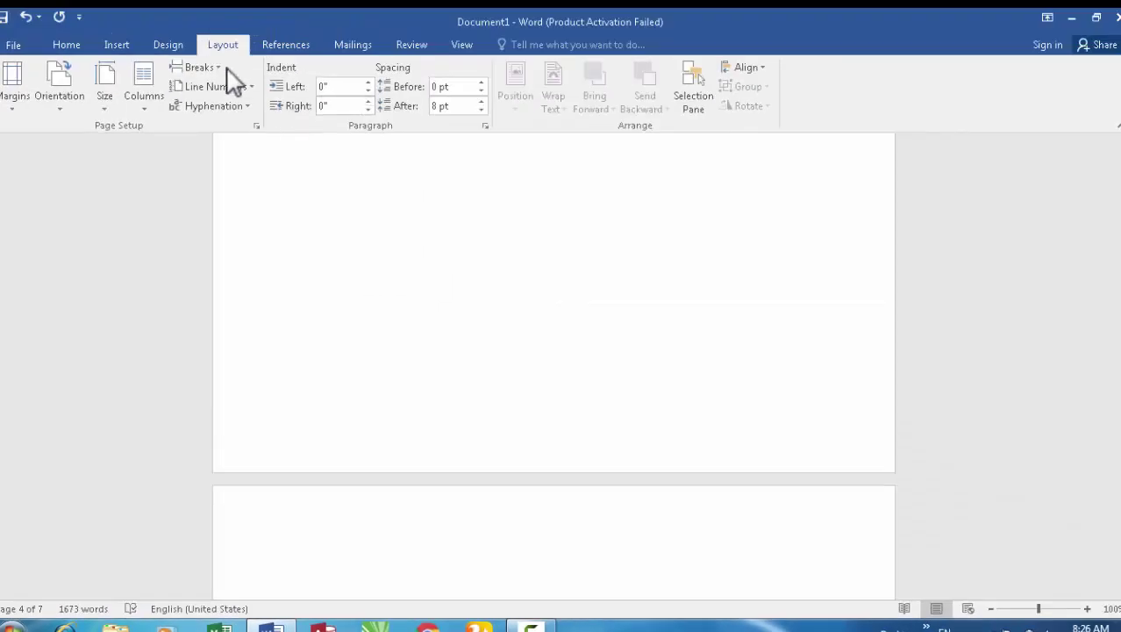
left_click(219, 69)
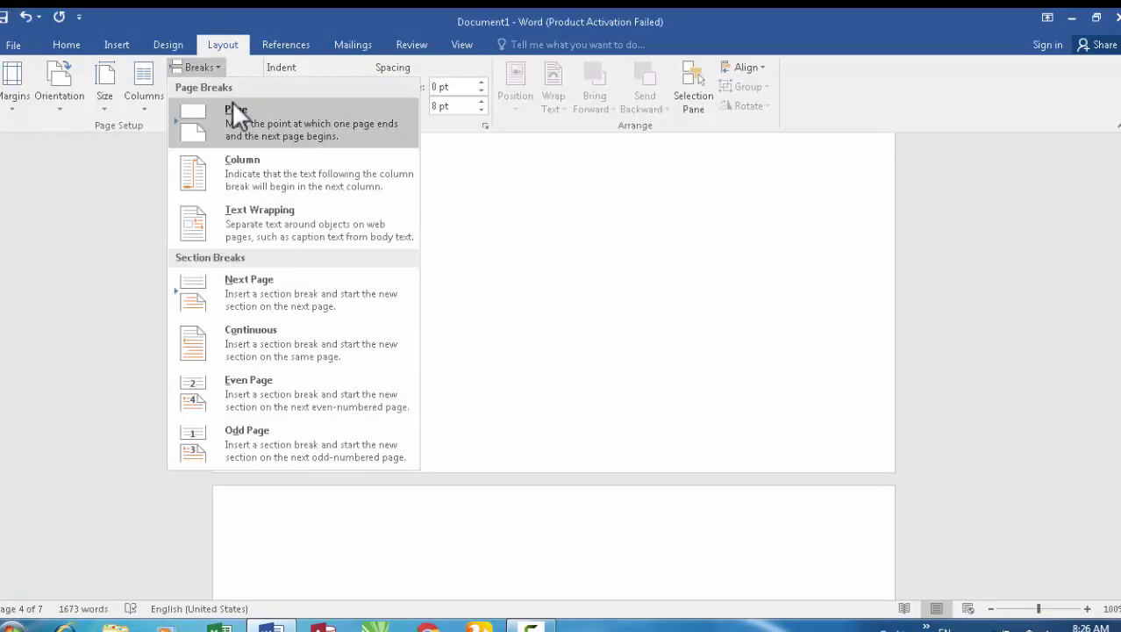
left_click(234, 424)
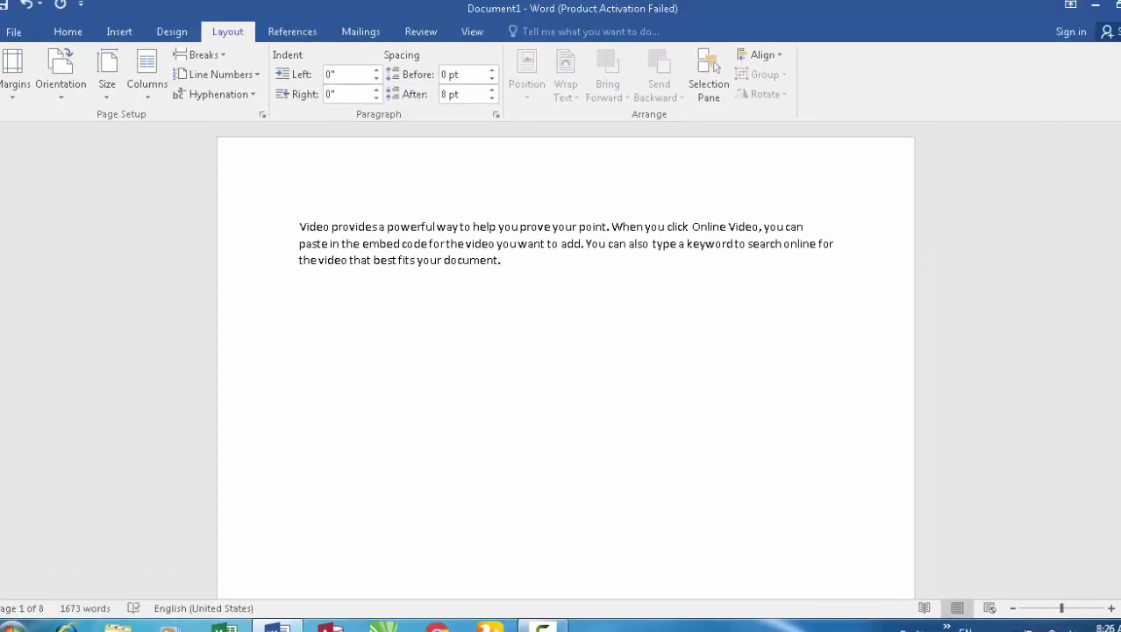
left_click_drag(1114, 255, 1114, 160)
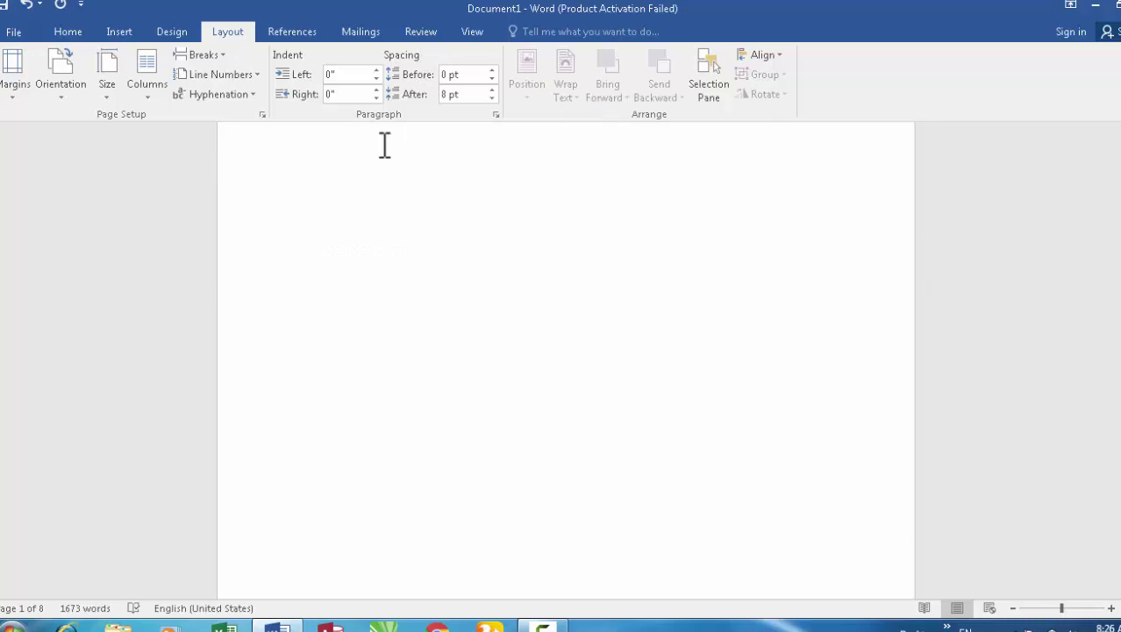
left_click(223, 53)
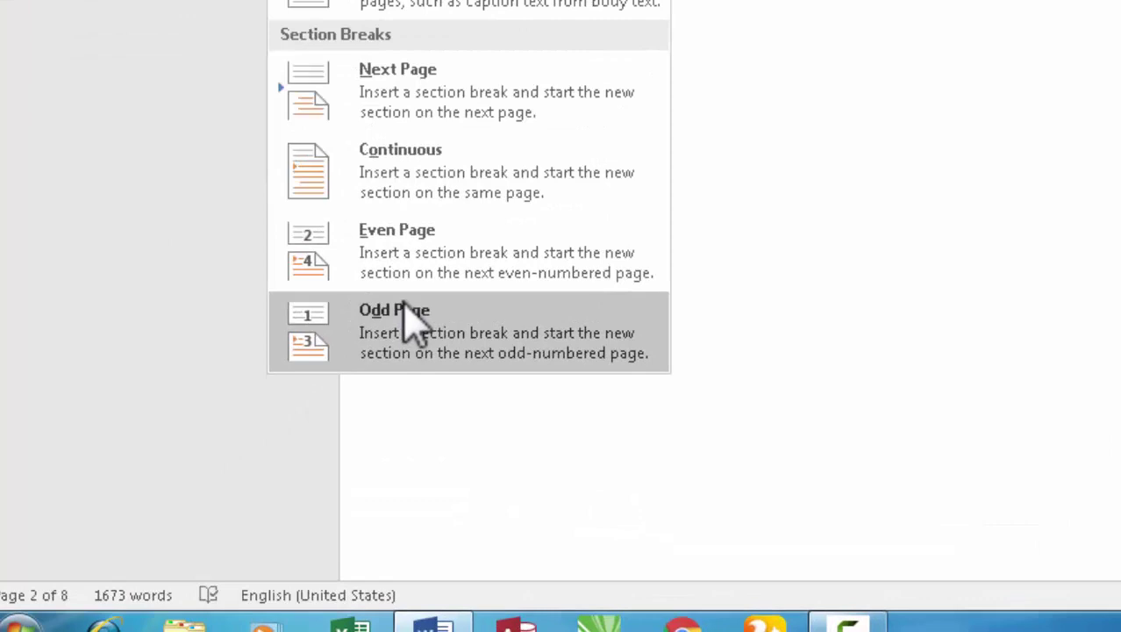
left_click(263, 423)
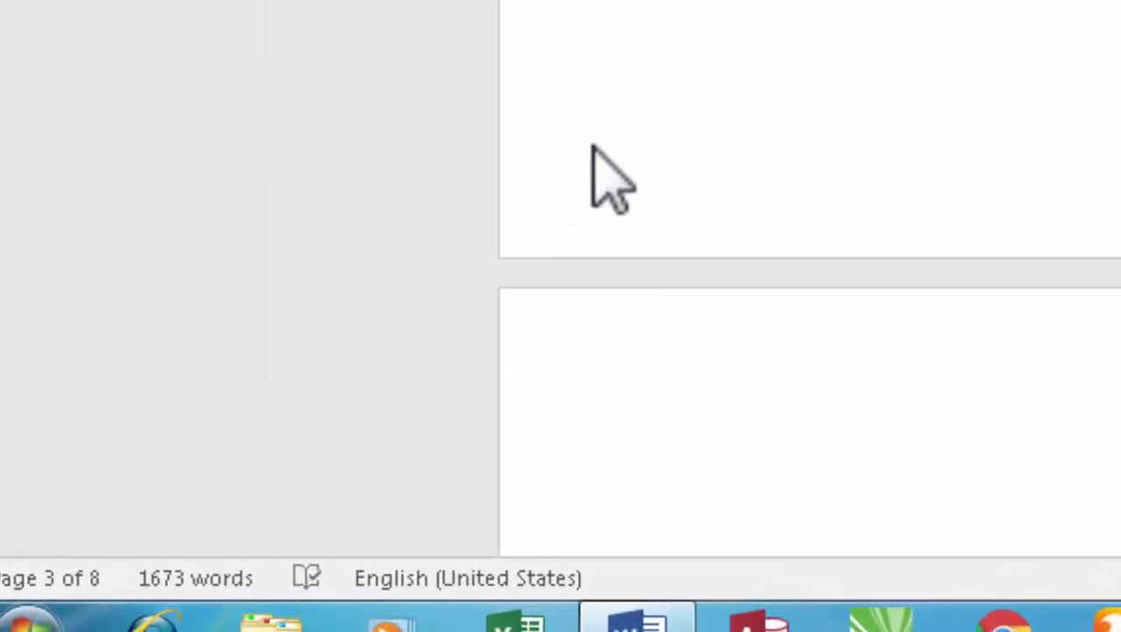
left_click(204, 59)
left_click(451, 367)
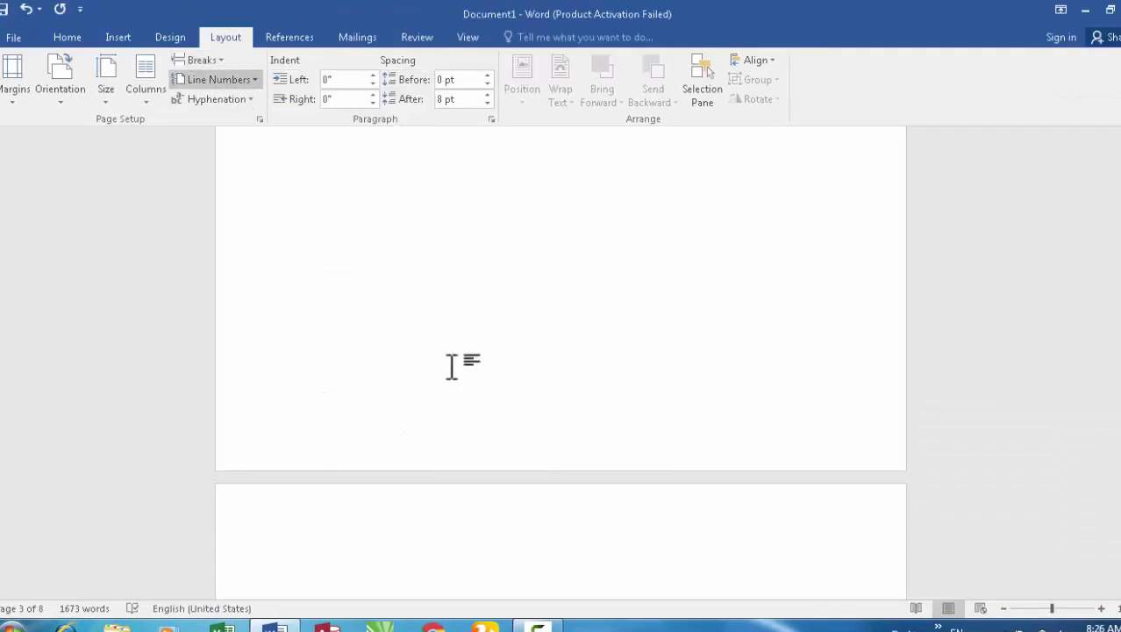